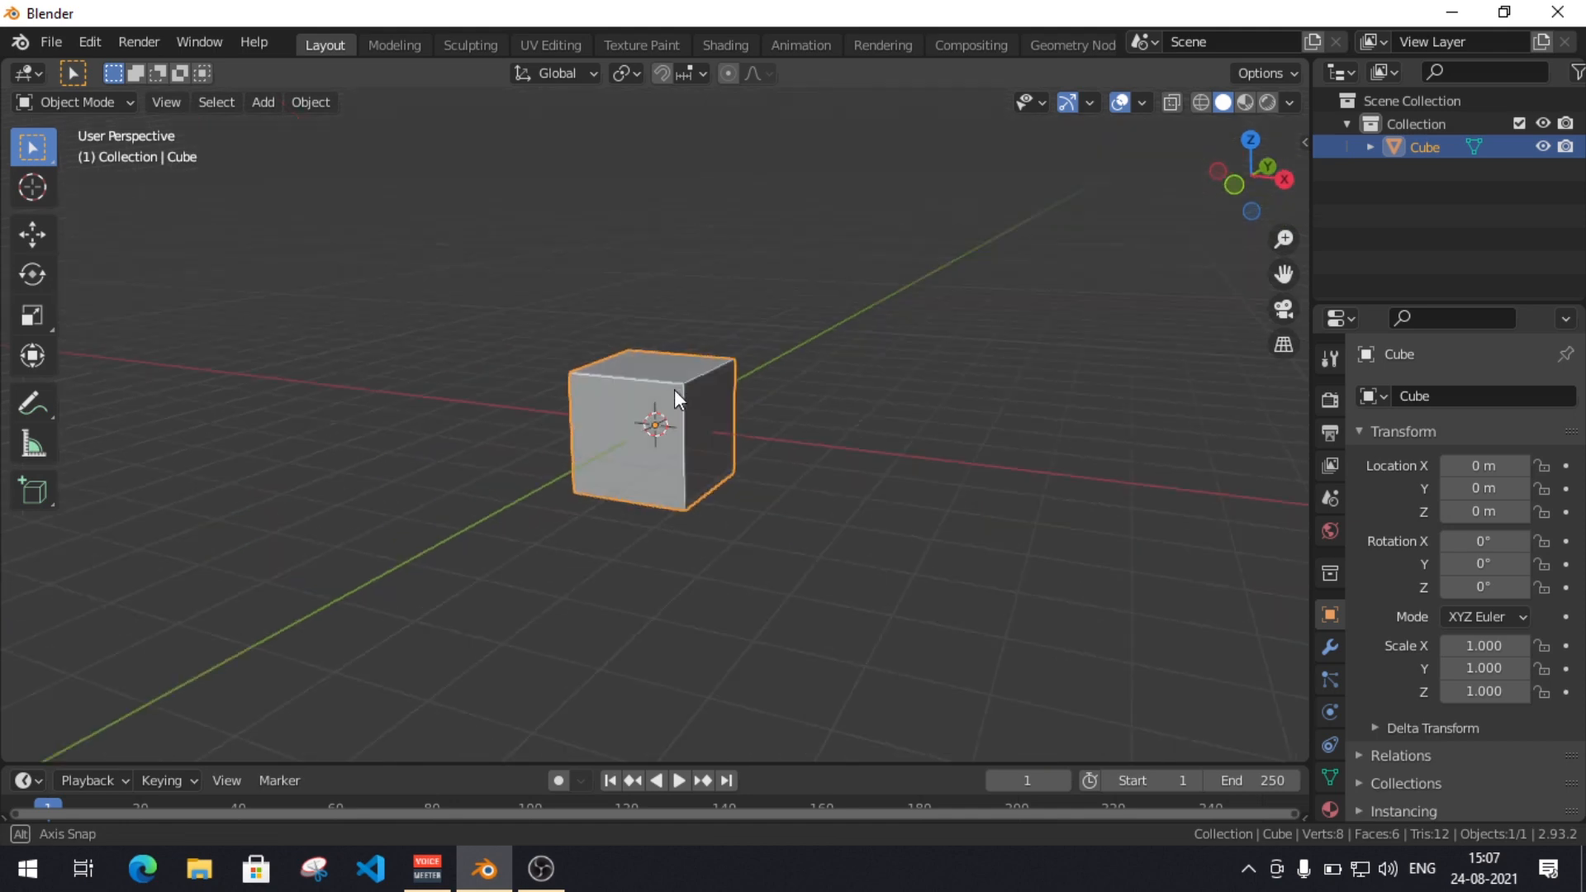
Show the cube's location, rotation, scale and dimension values beside the 3D view.
scroll(674, 390, "up", 3)
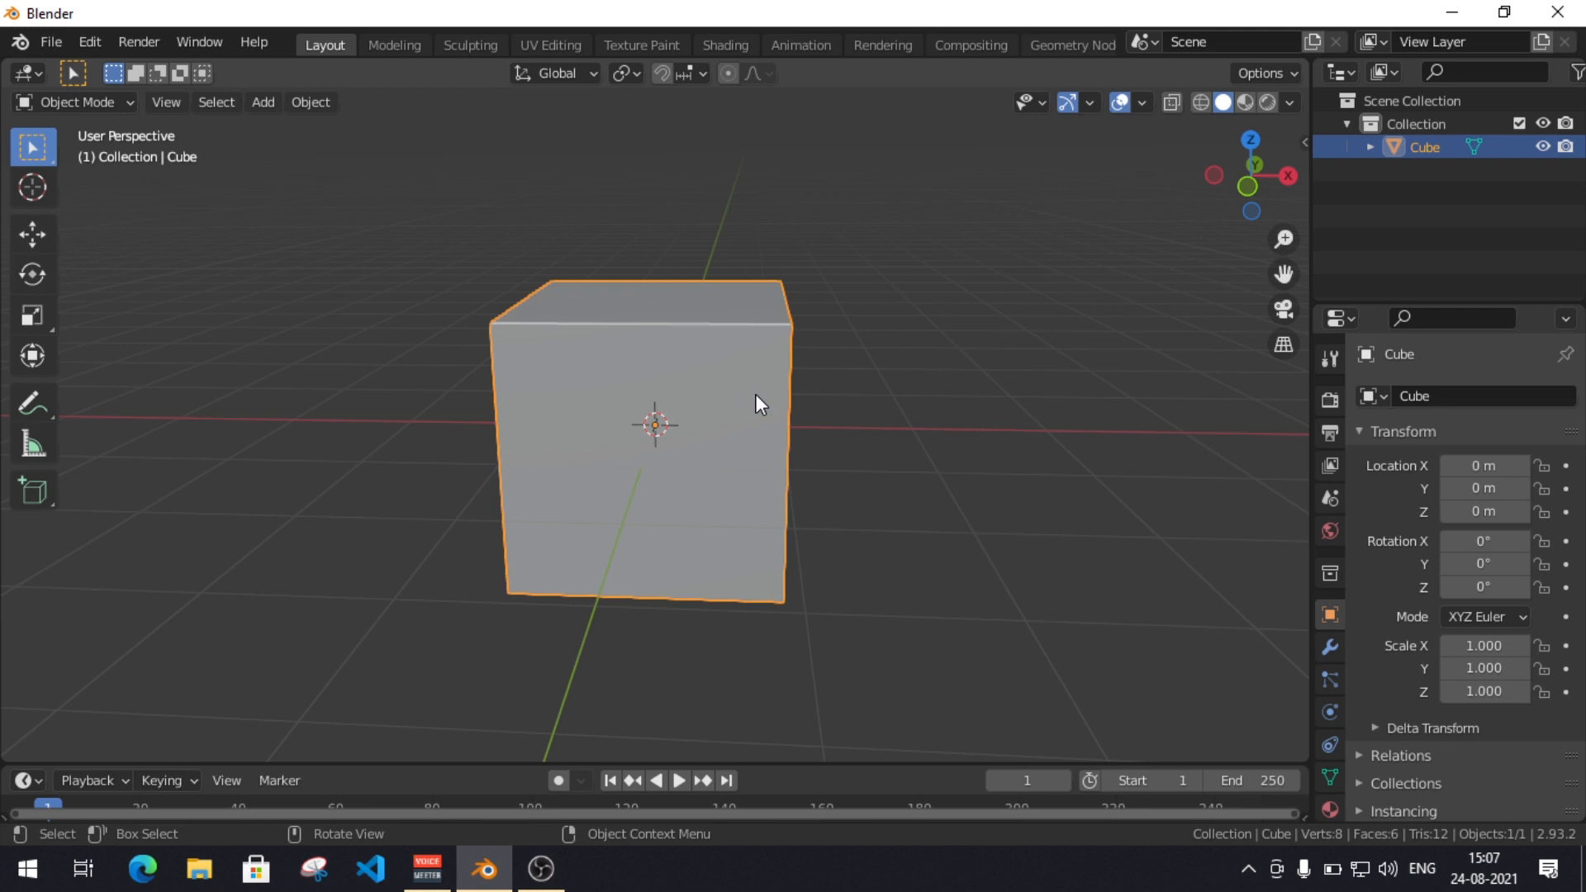
scroll(827, 388, "down", 2)
middle_click_drag(881, 382, 805, 393)
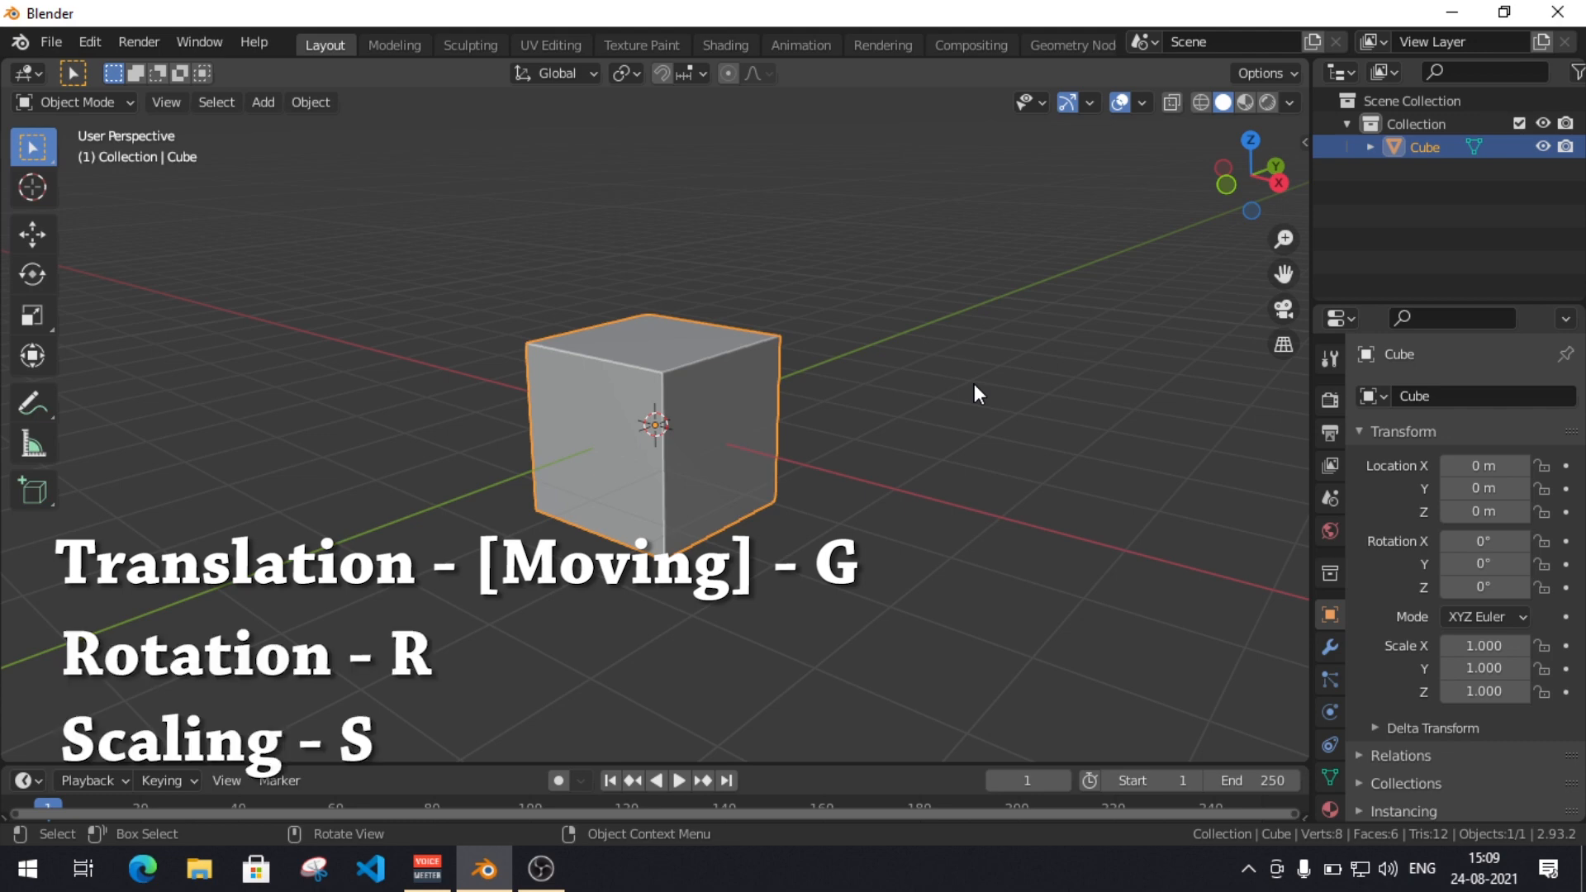
key("n")
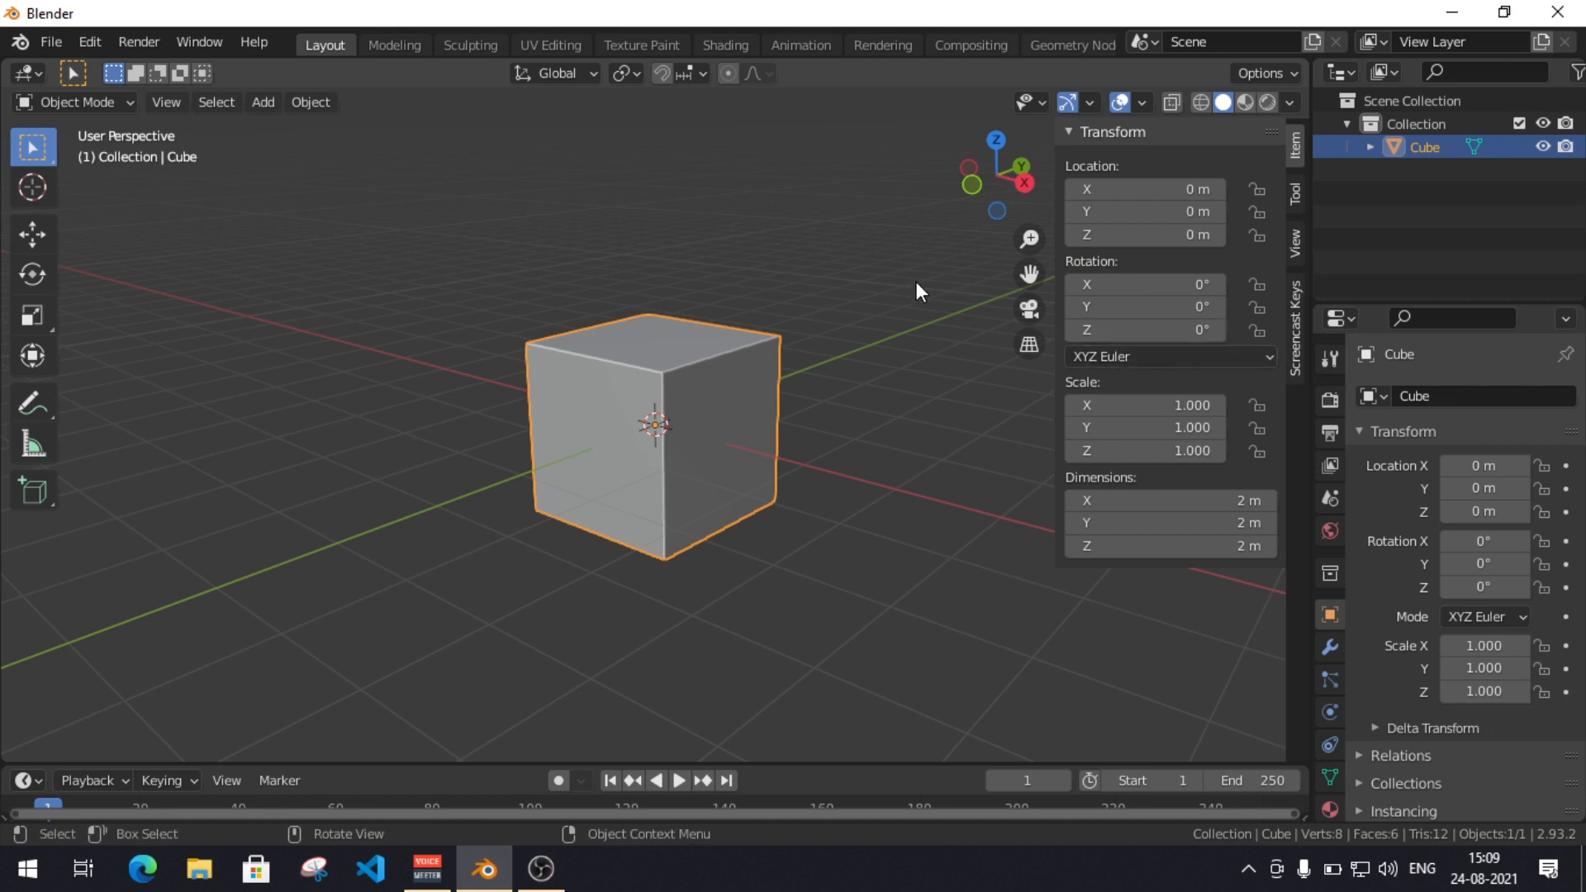
Move the cube with the Move tool to about X -3.31 m, Y 0.63 m, and clear its location back to the origin.
left_click(34, 235)
left_click(197, 321)
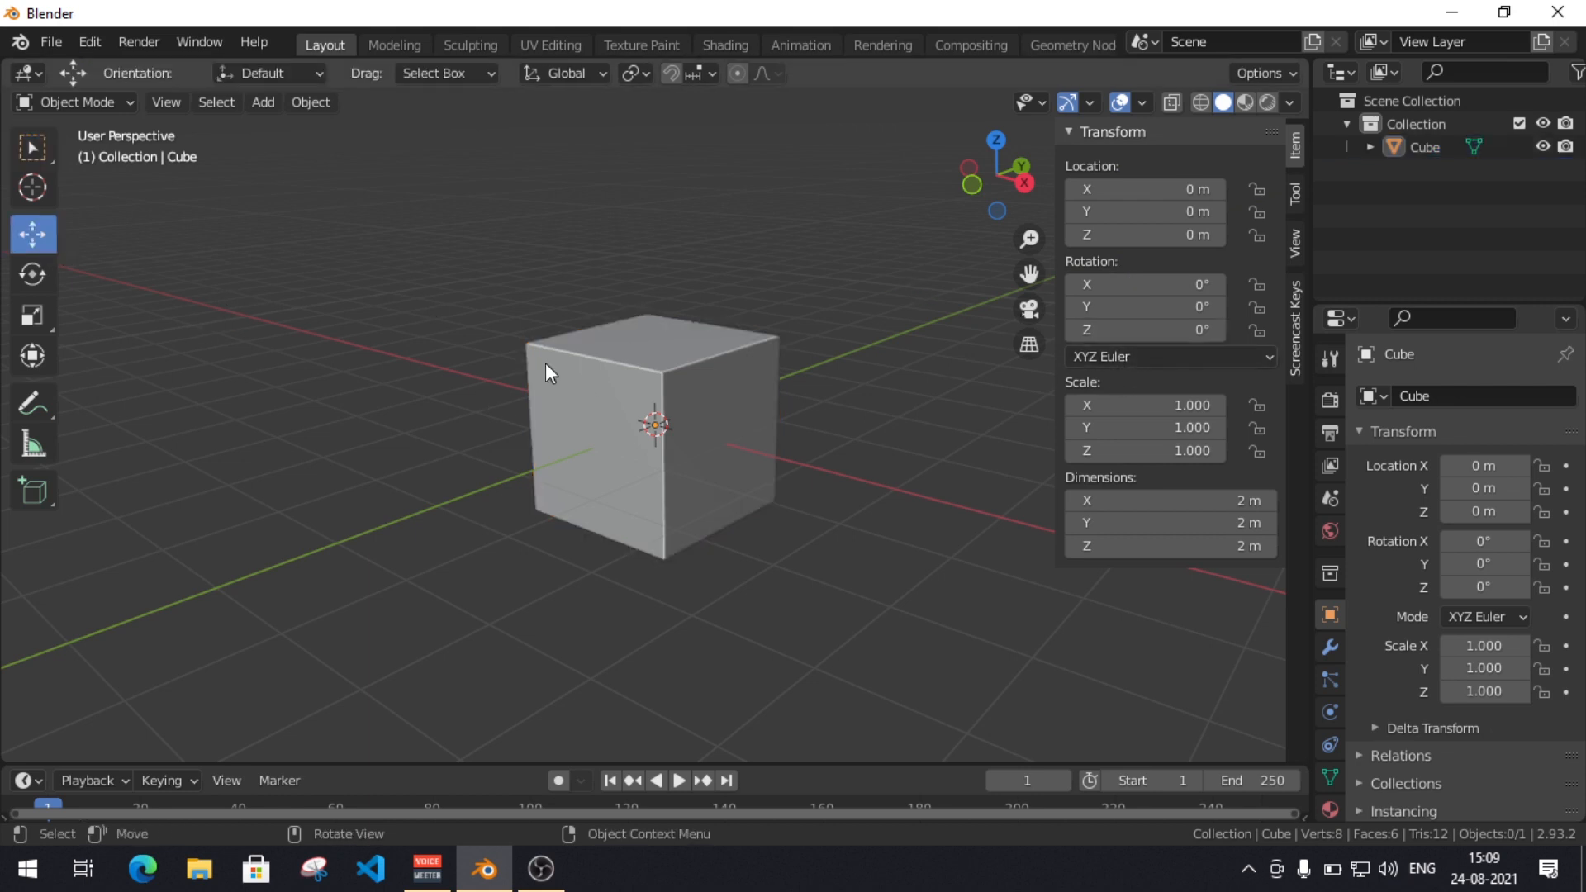
left_click(683, 437)
left_click_drag(730, 445, 475, 434)
left_click_drag(547, 361, 611, 367)
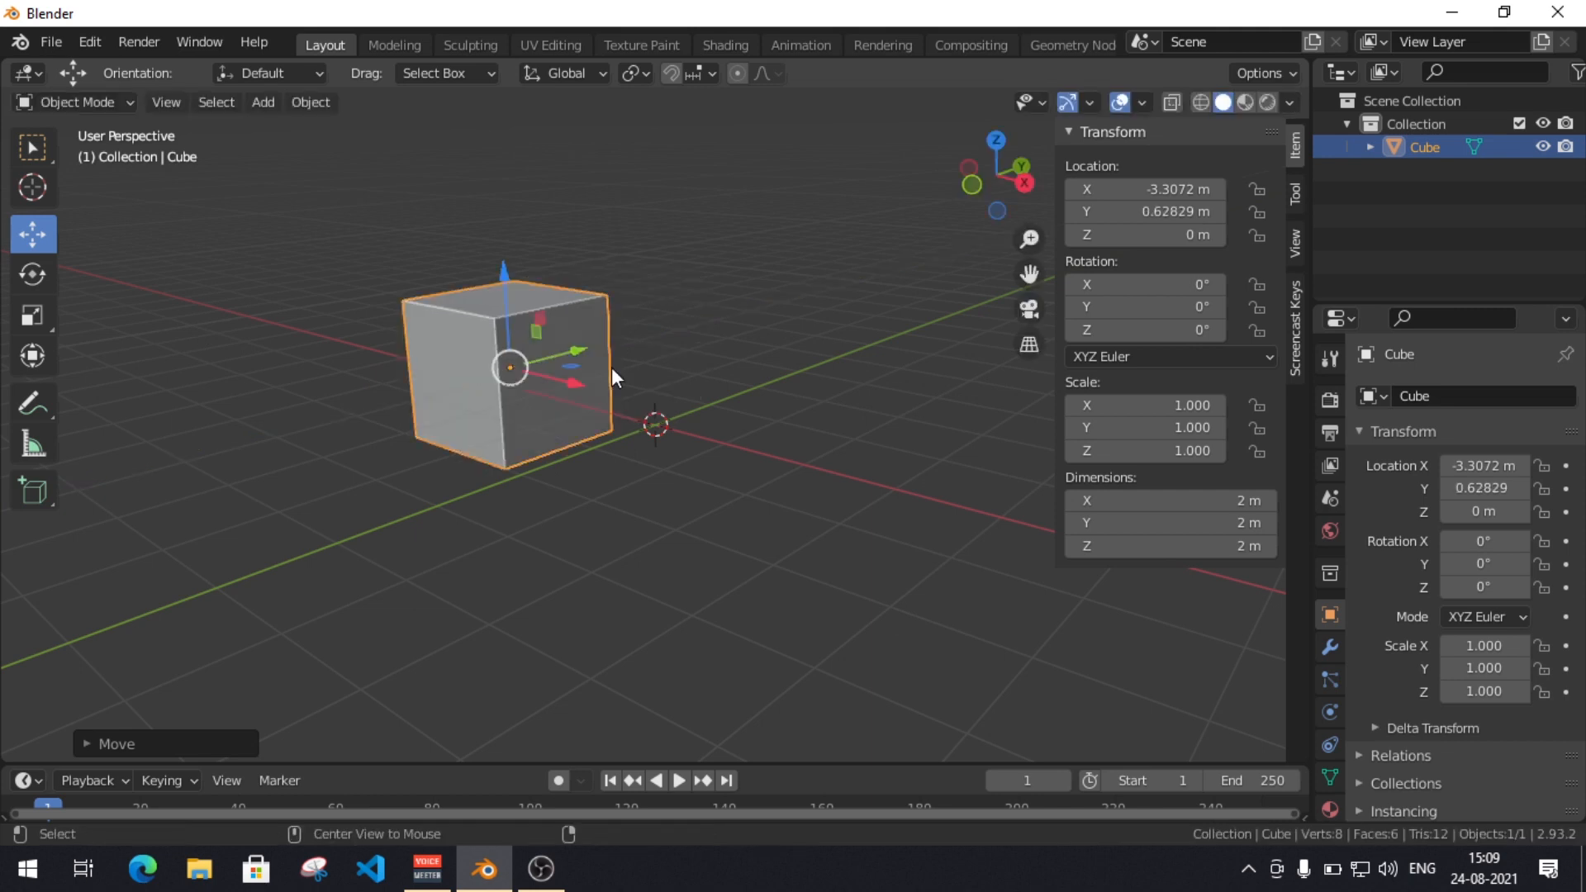
key("alt+g")
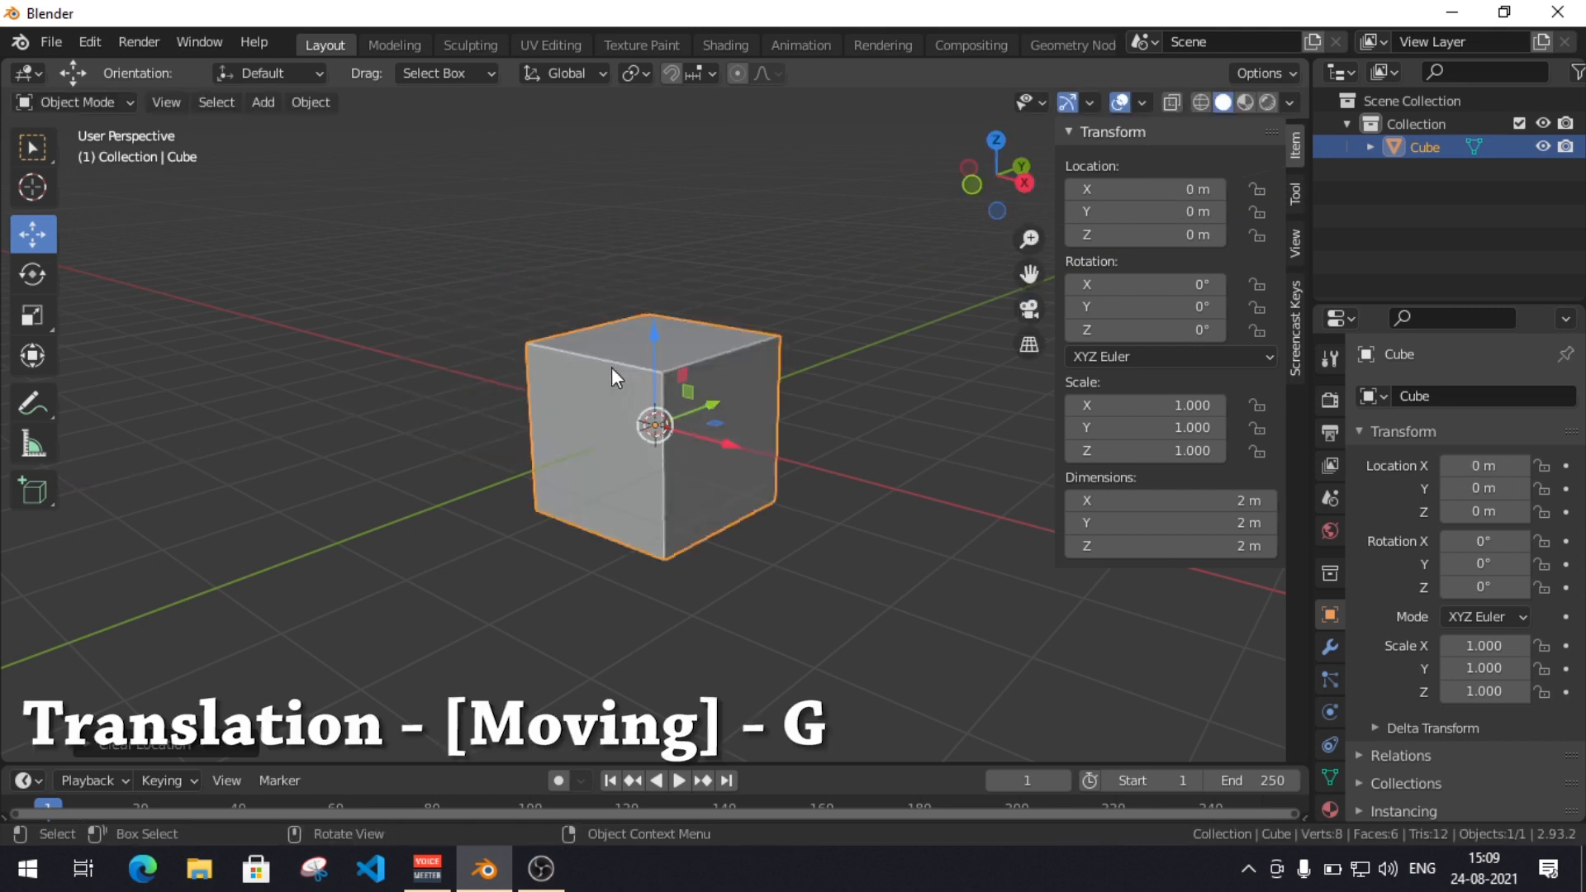
Try moving the cube freely, along the X, Y and Z axes, and with Z, X and Y each locked, and cancel the move.
key("g")
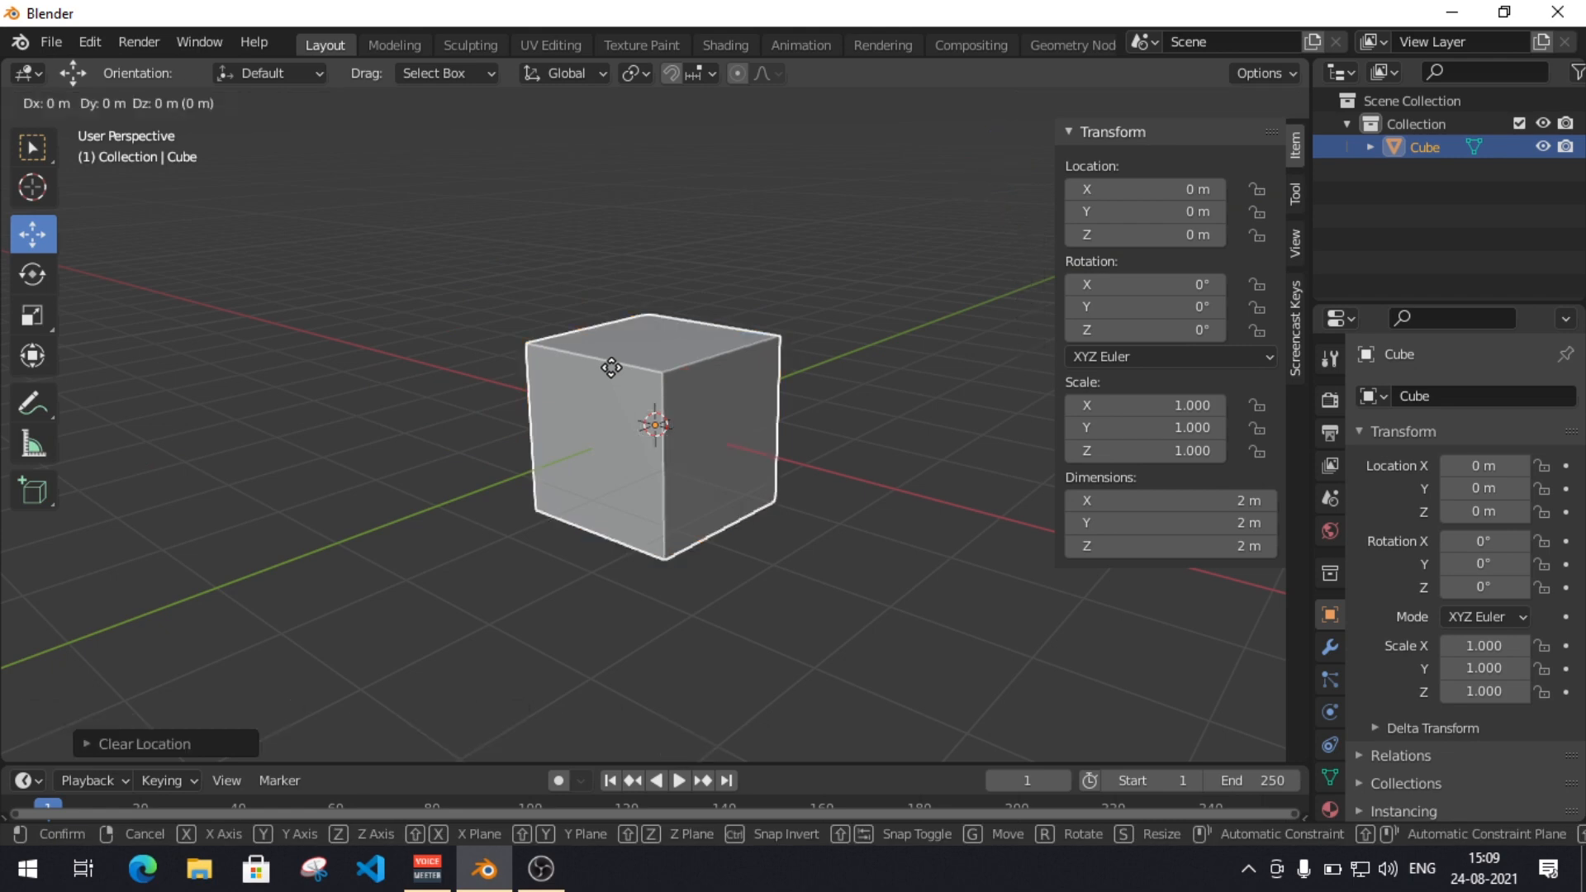
key("Escape")
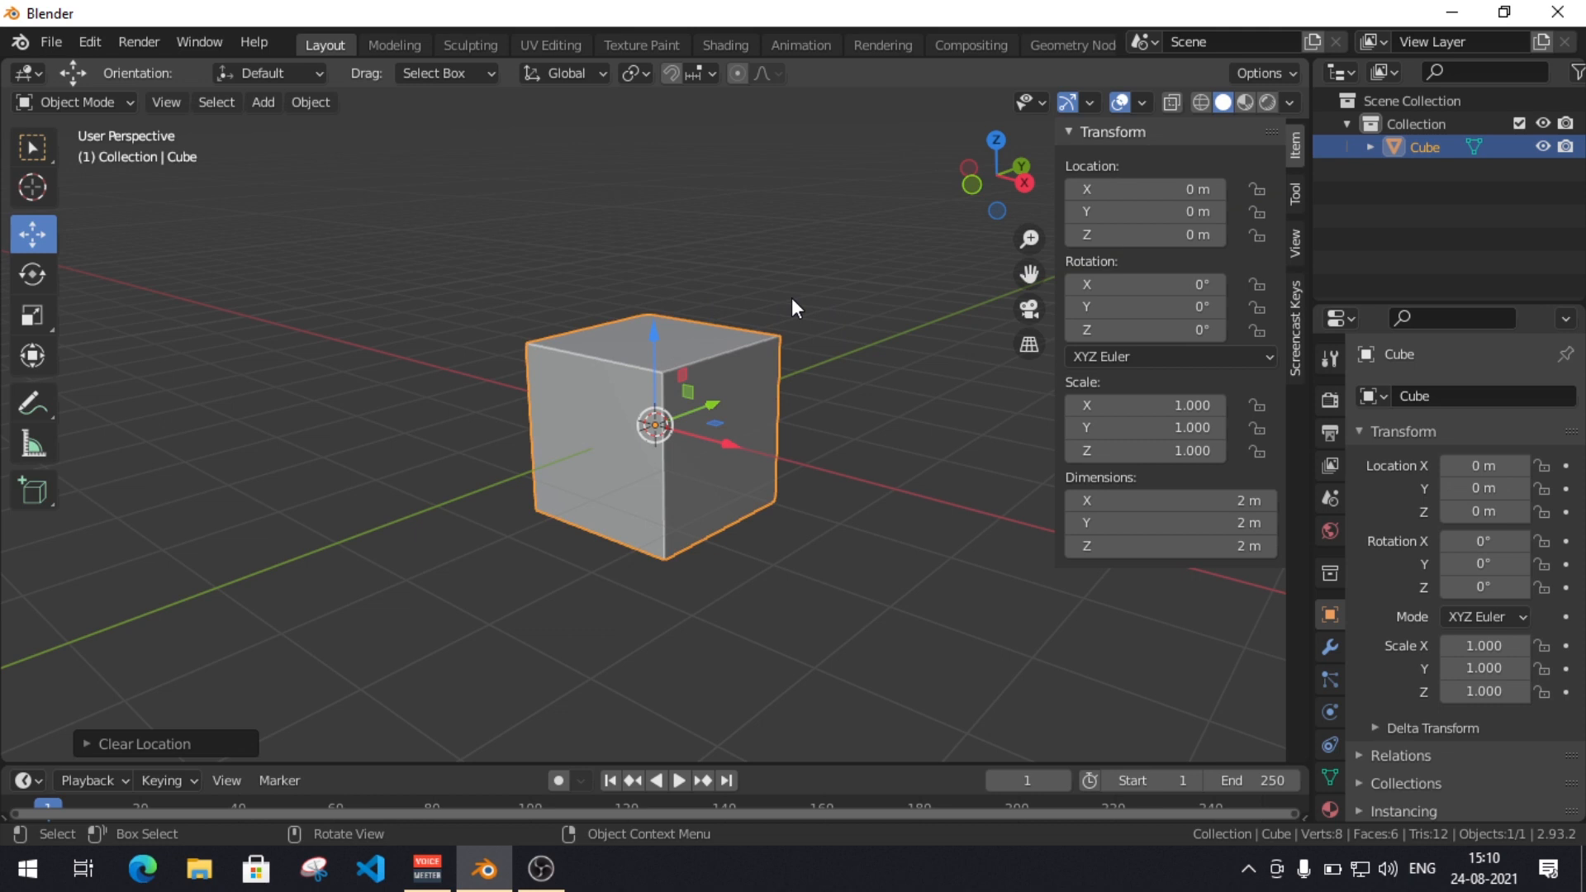
key("g")
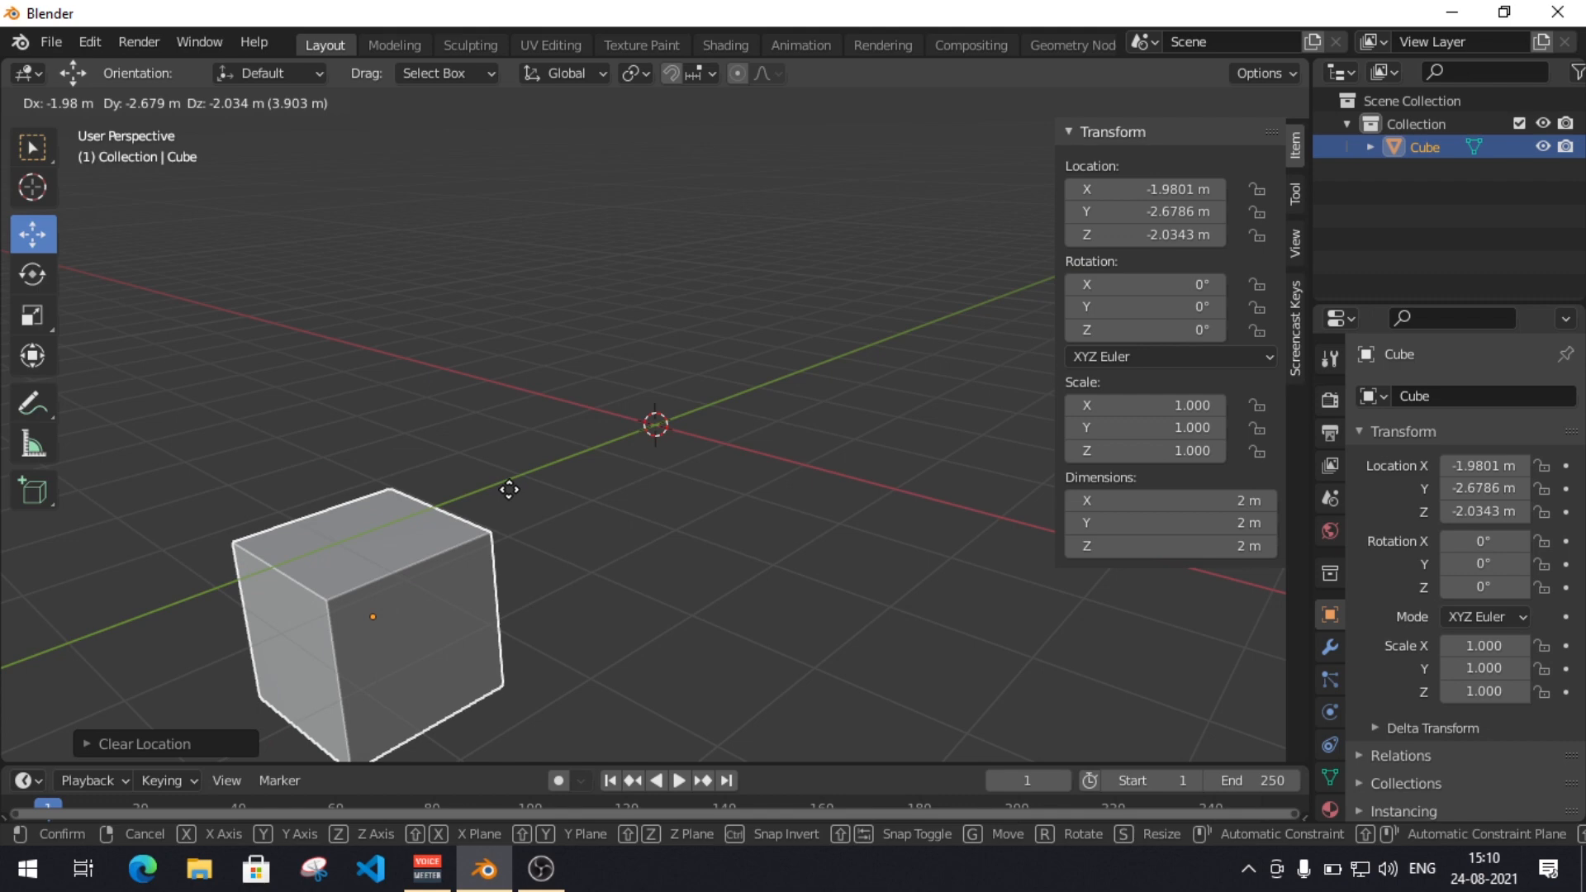
key("x")
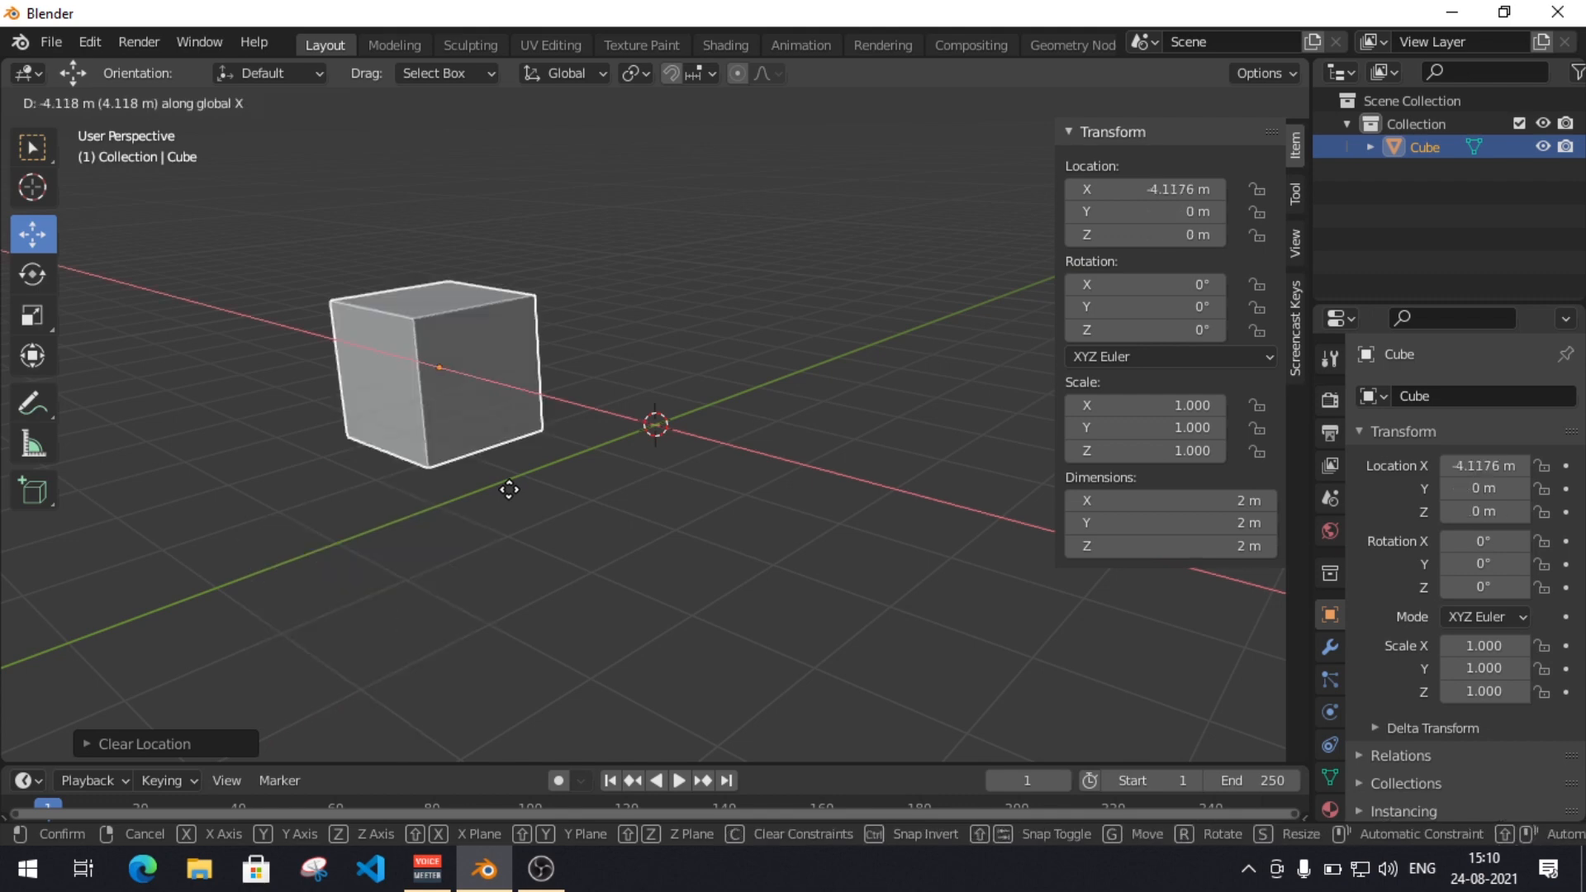
key("y")
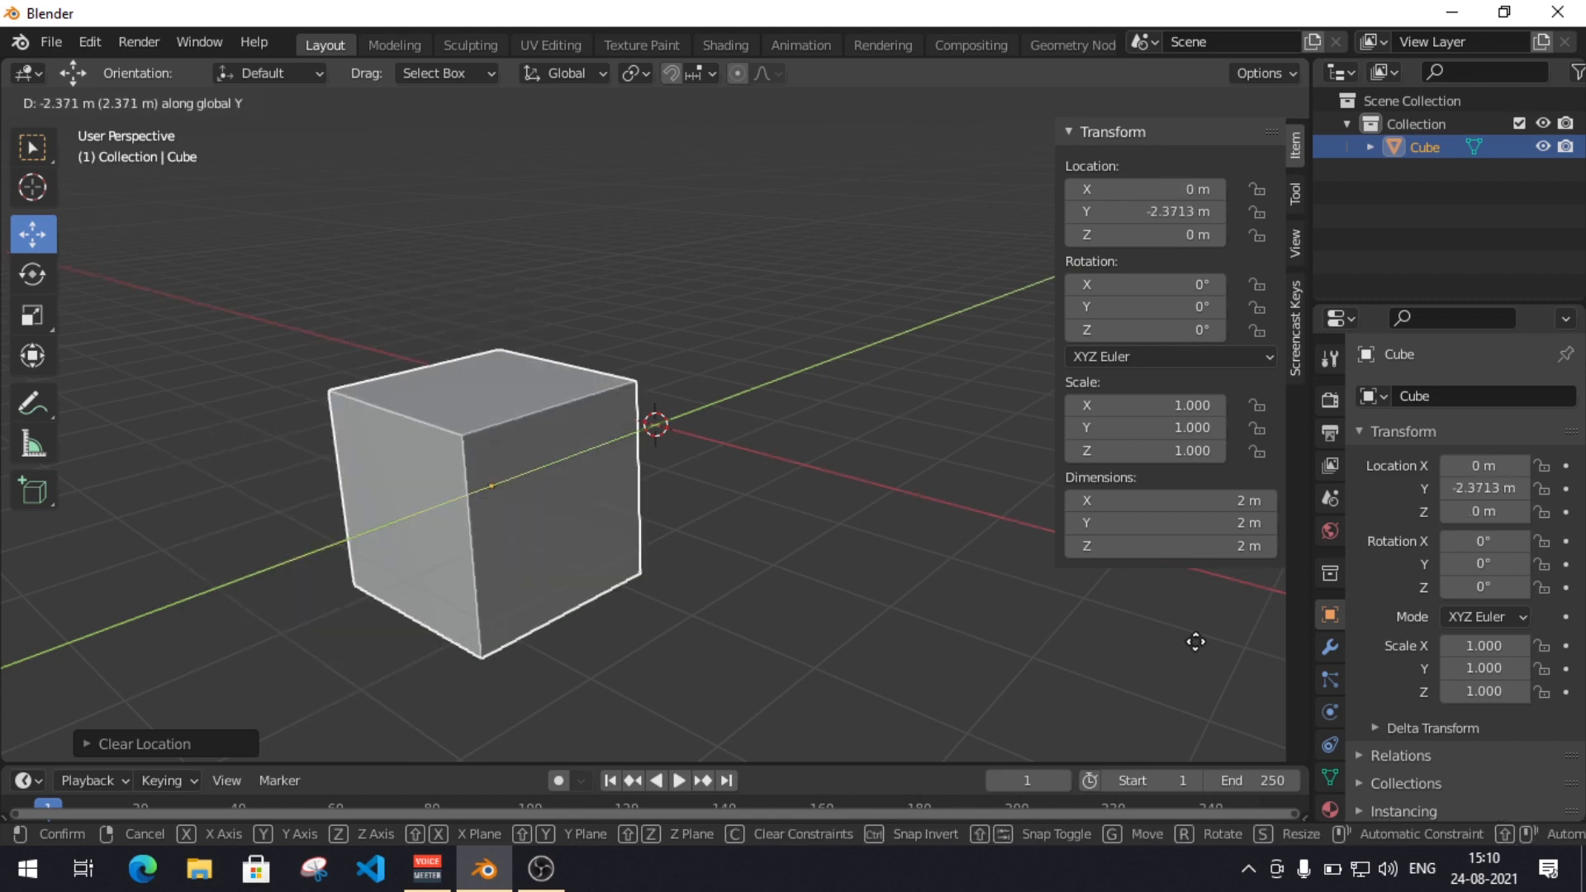
key("z")
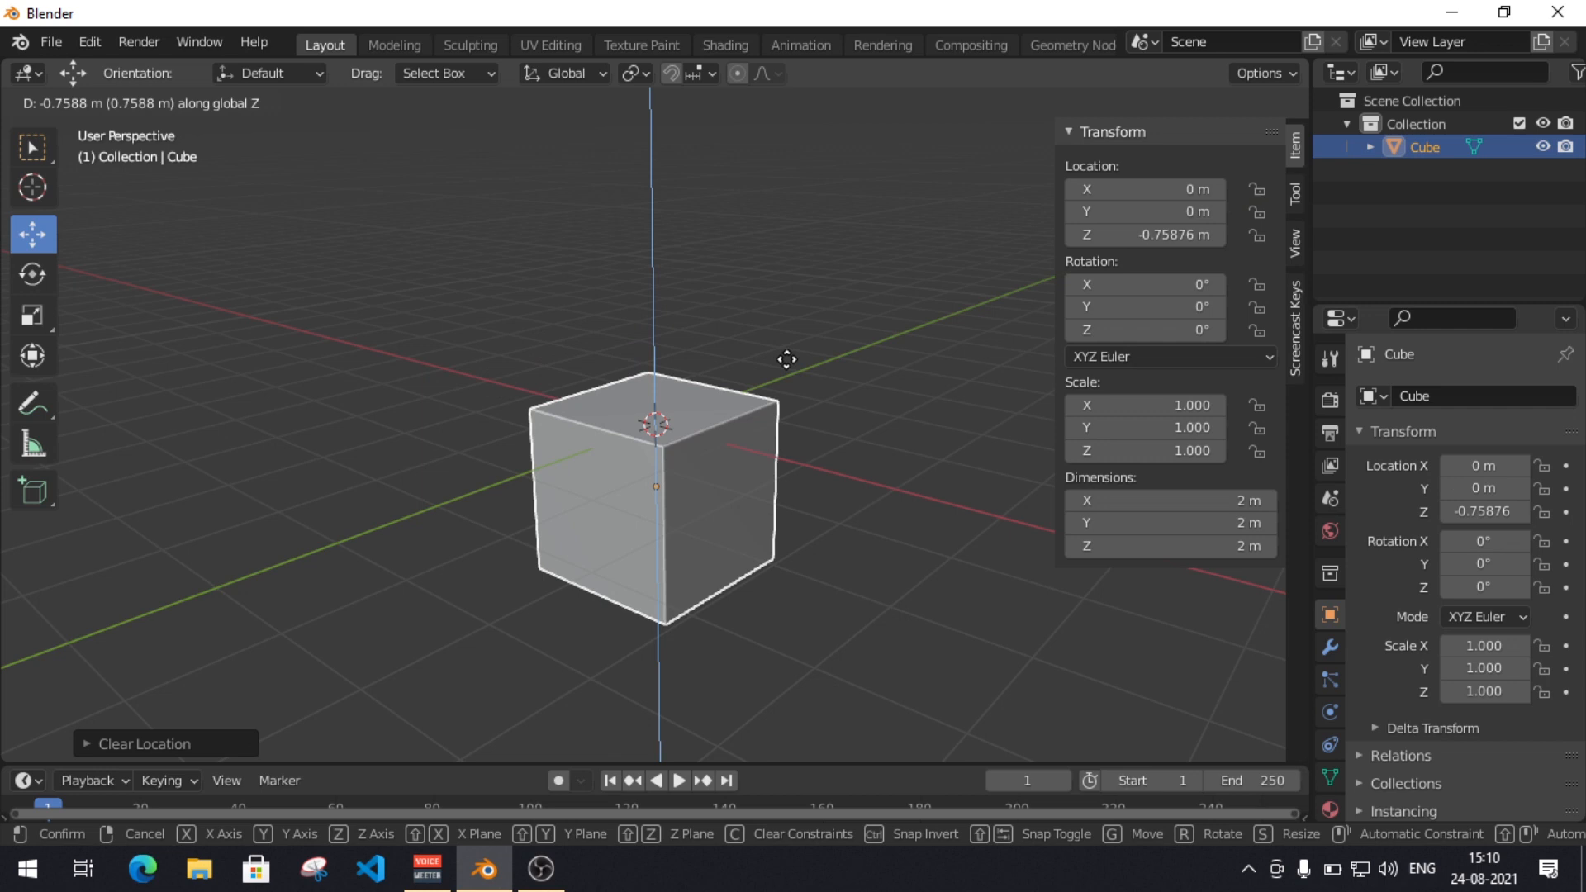
key("shift+z")
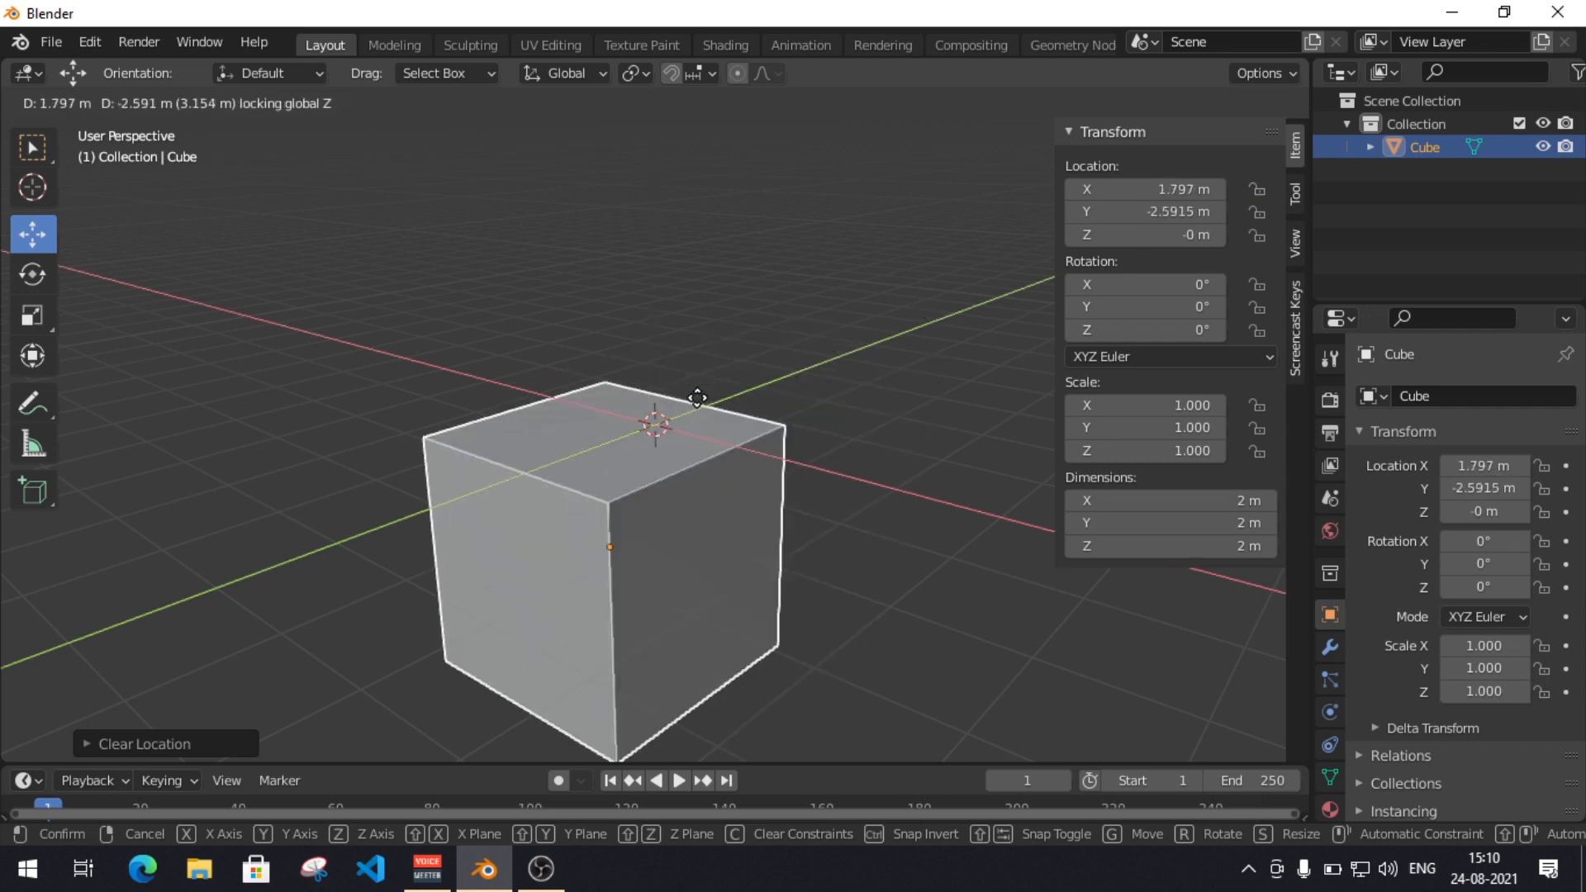
key("shift+x")
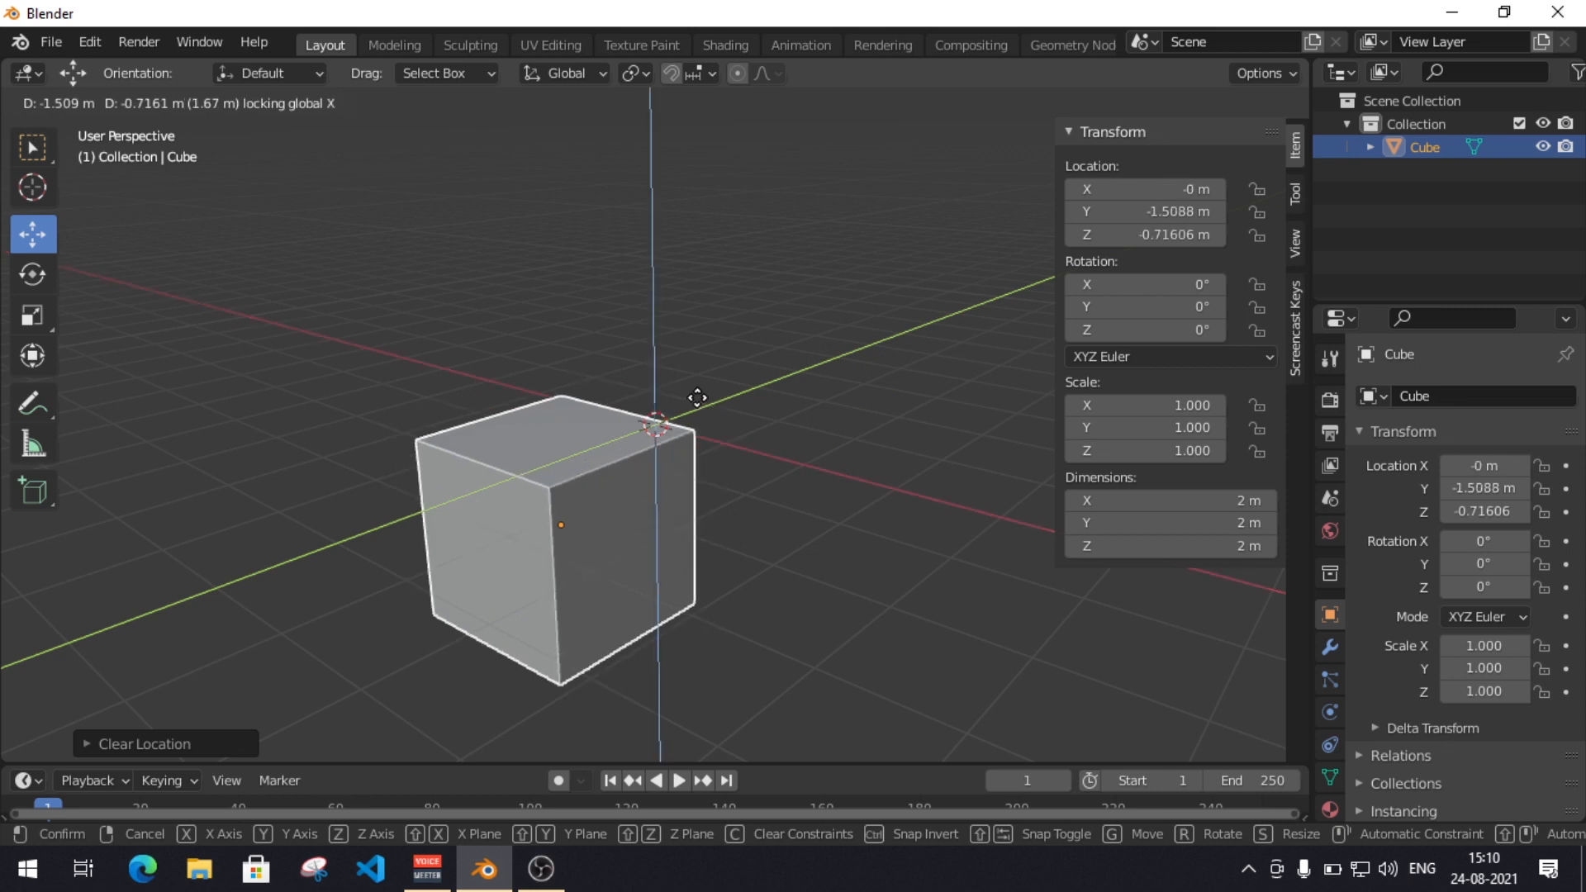
key("shift+y")
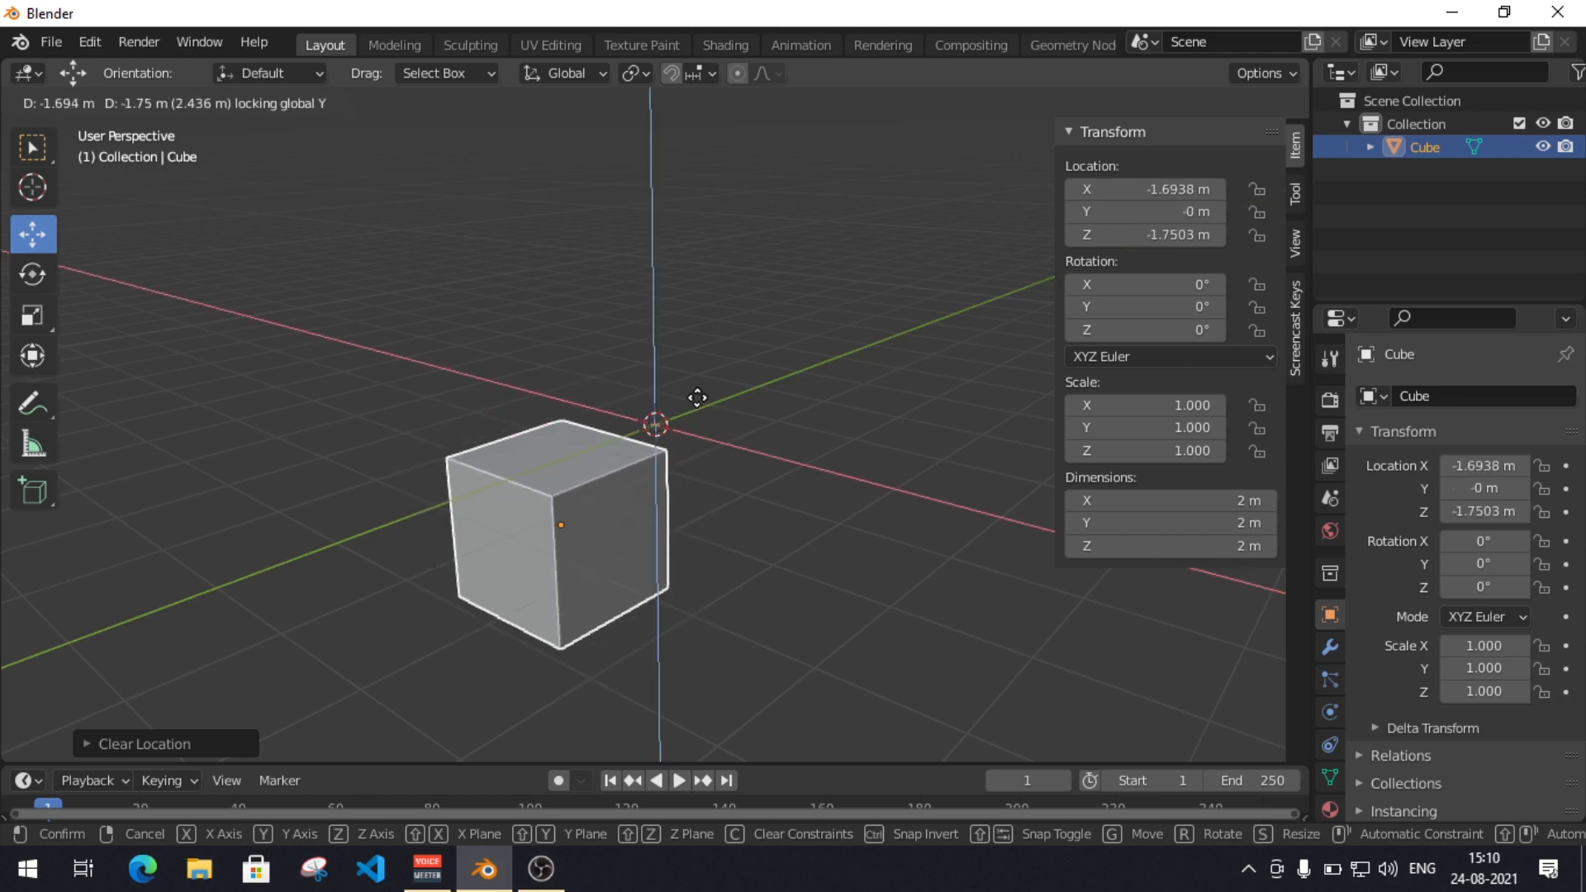
right_click(699, 398)
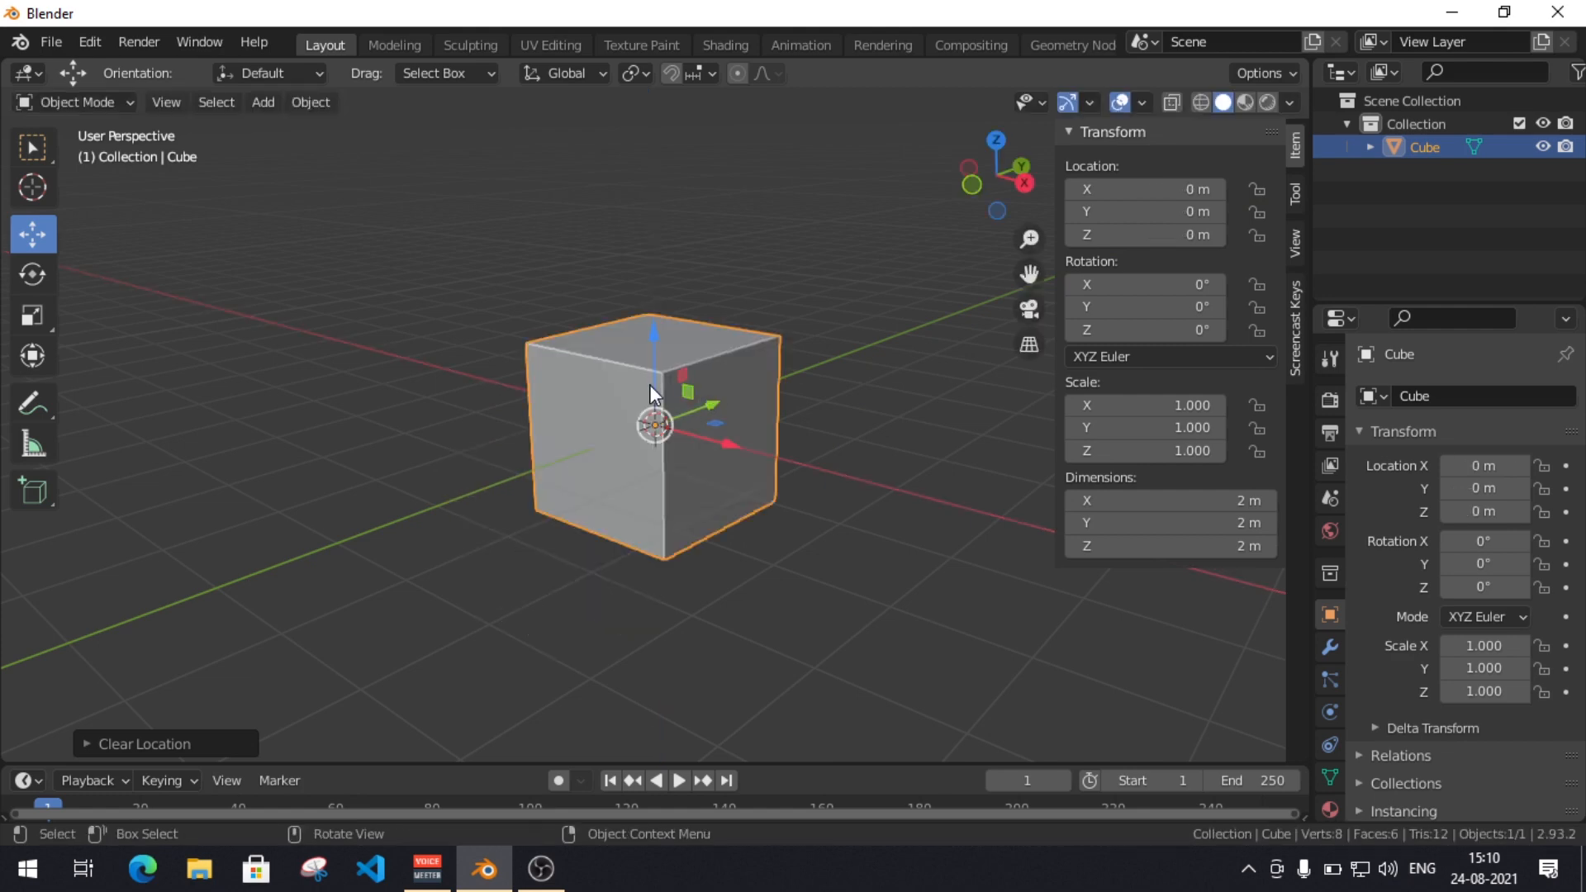
Move the cube along the gizmo's planes to about X 1.73 m, Y -1.23 m, Z 1.12 m, and clear its location.
scroll(661, 396, "down", 4)
scroll(730, 419, "up", 6)
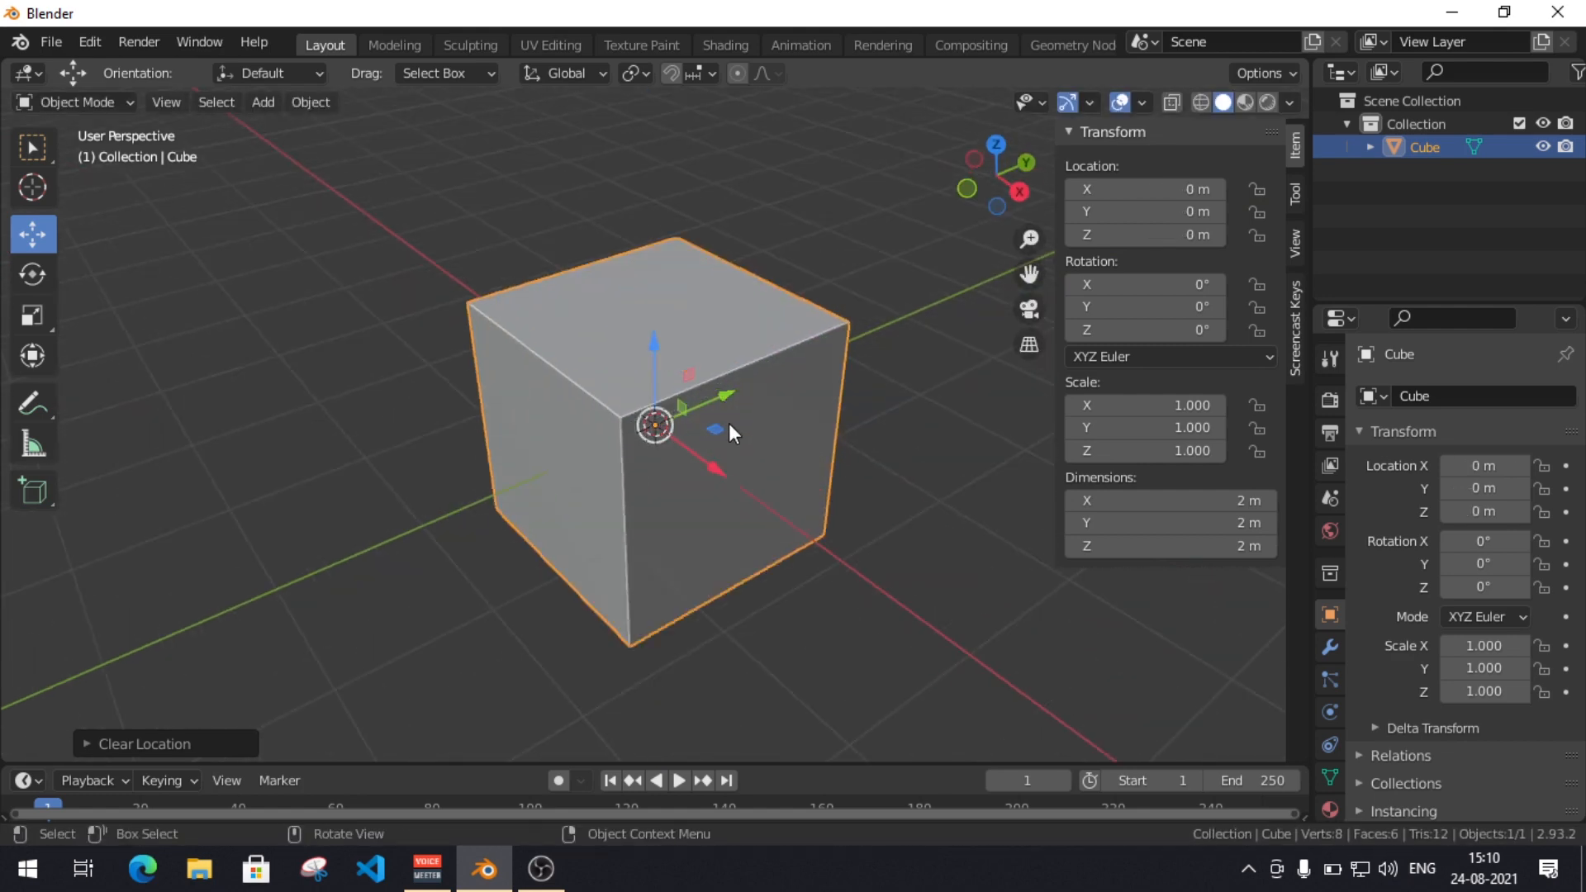
left_click_drag(721, 428, 633, 519)
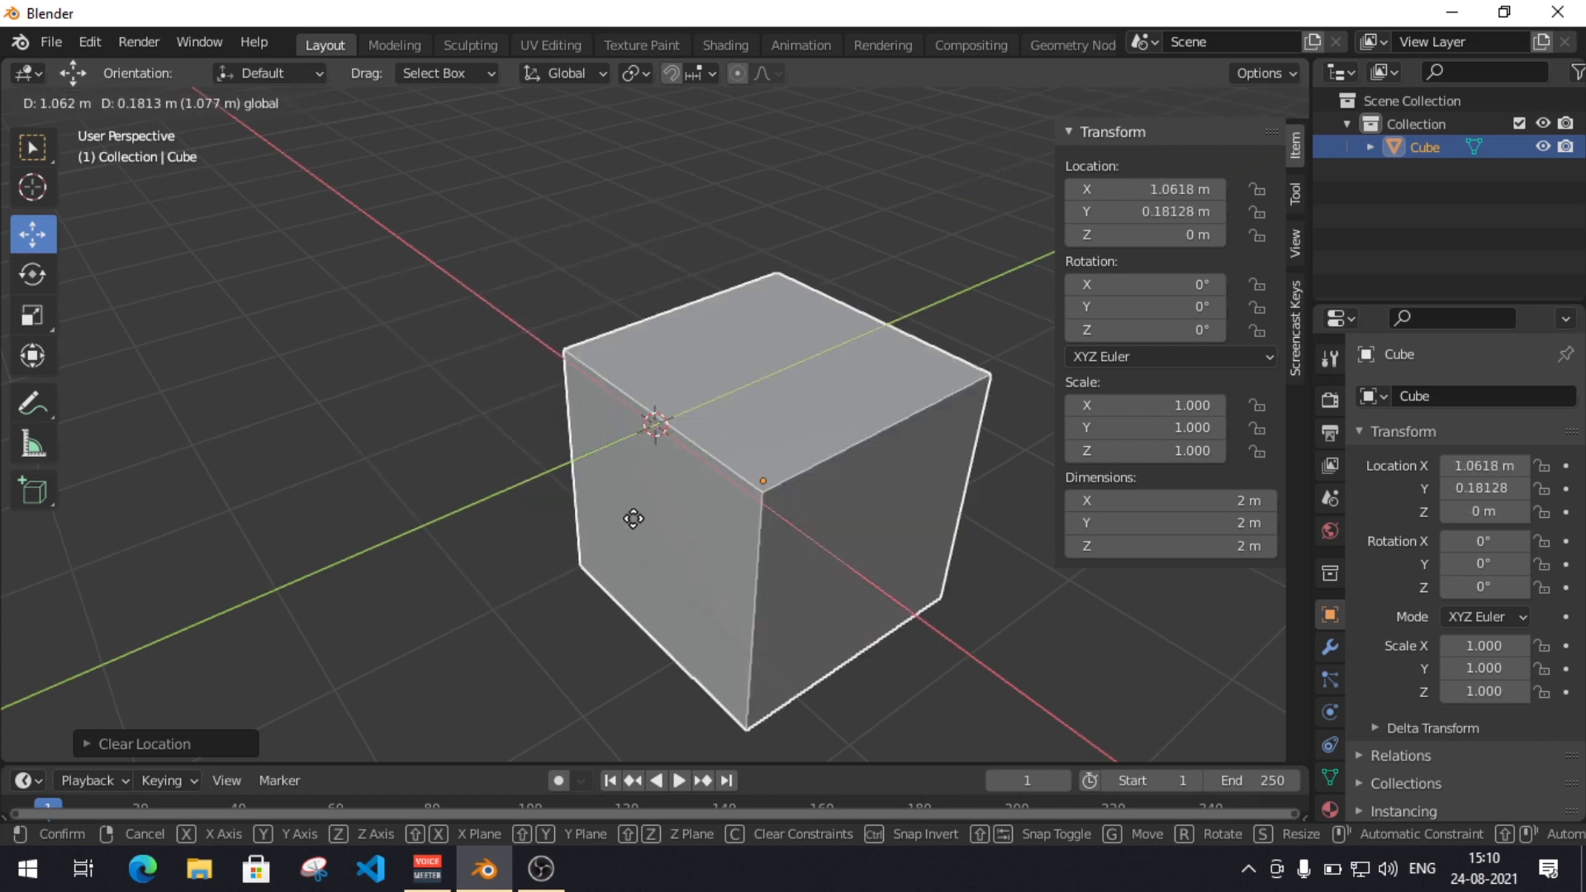
left_click_drag(633, 520, 496, 542)
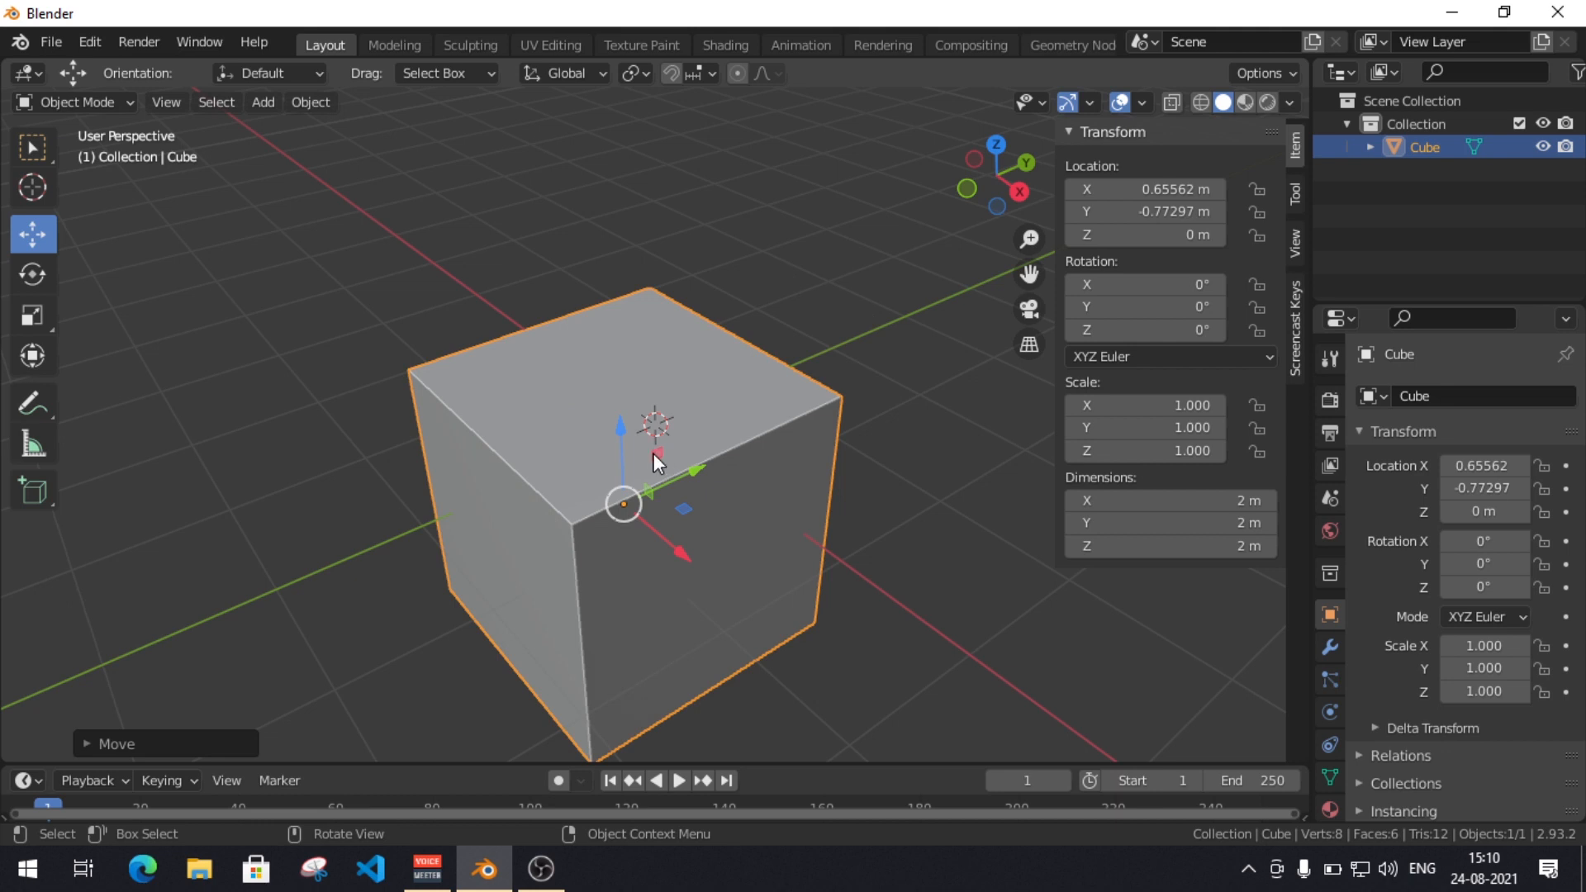
left_click_drag(653, 454, 680, 468)
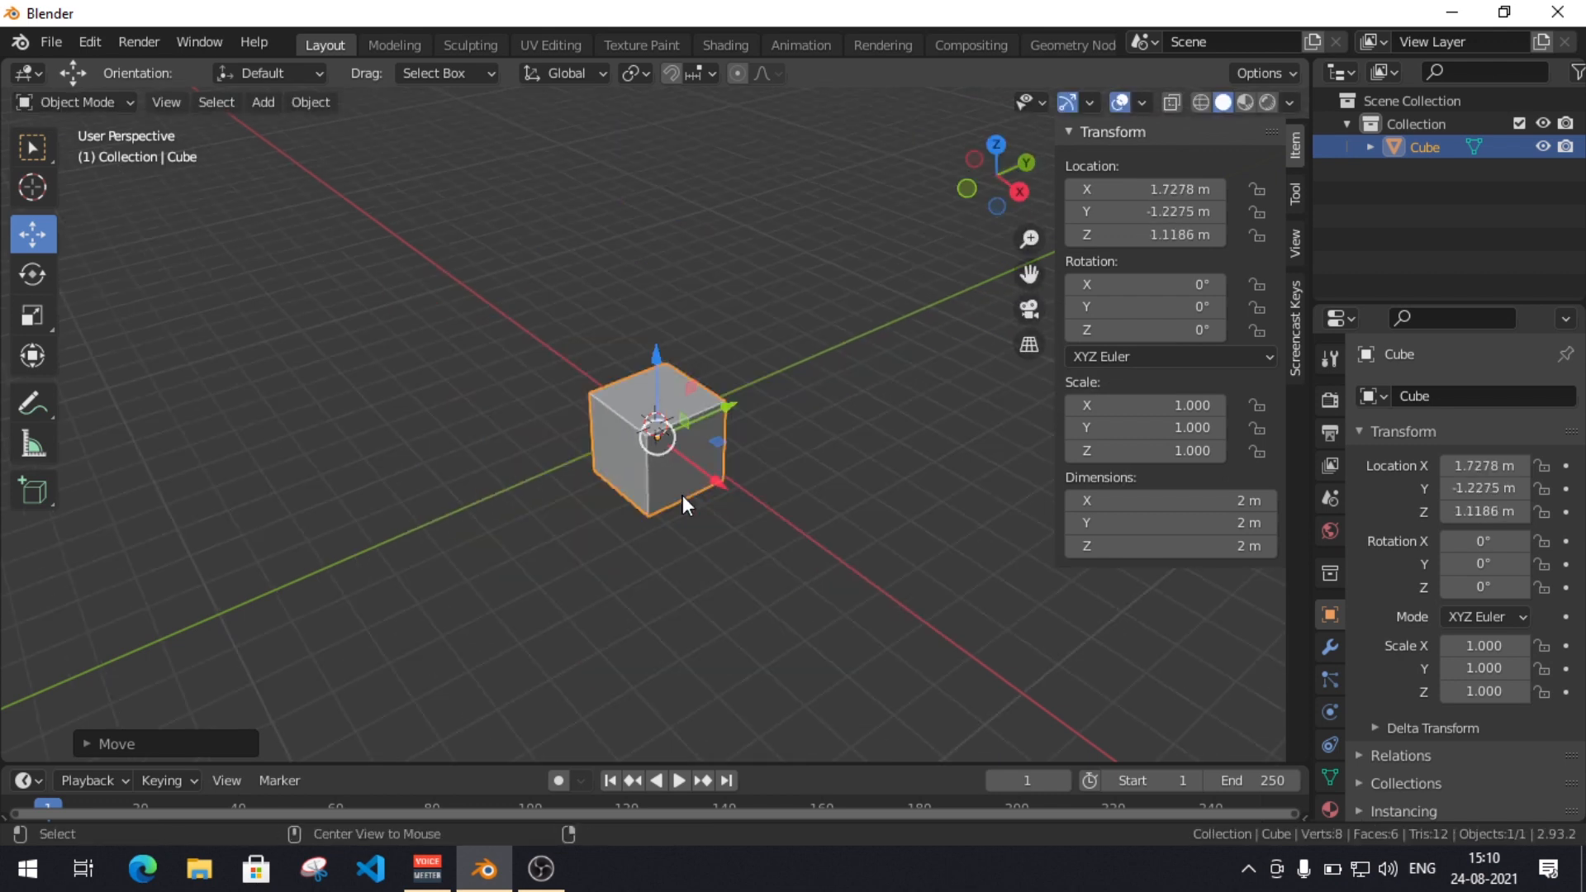
key("alt+g")
Try moving the cube freely, along global X, and with global Y locked, and cancel the move.
key("g")
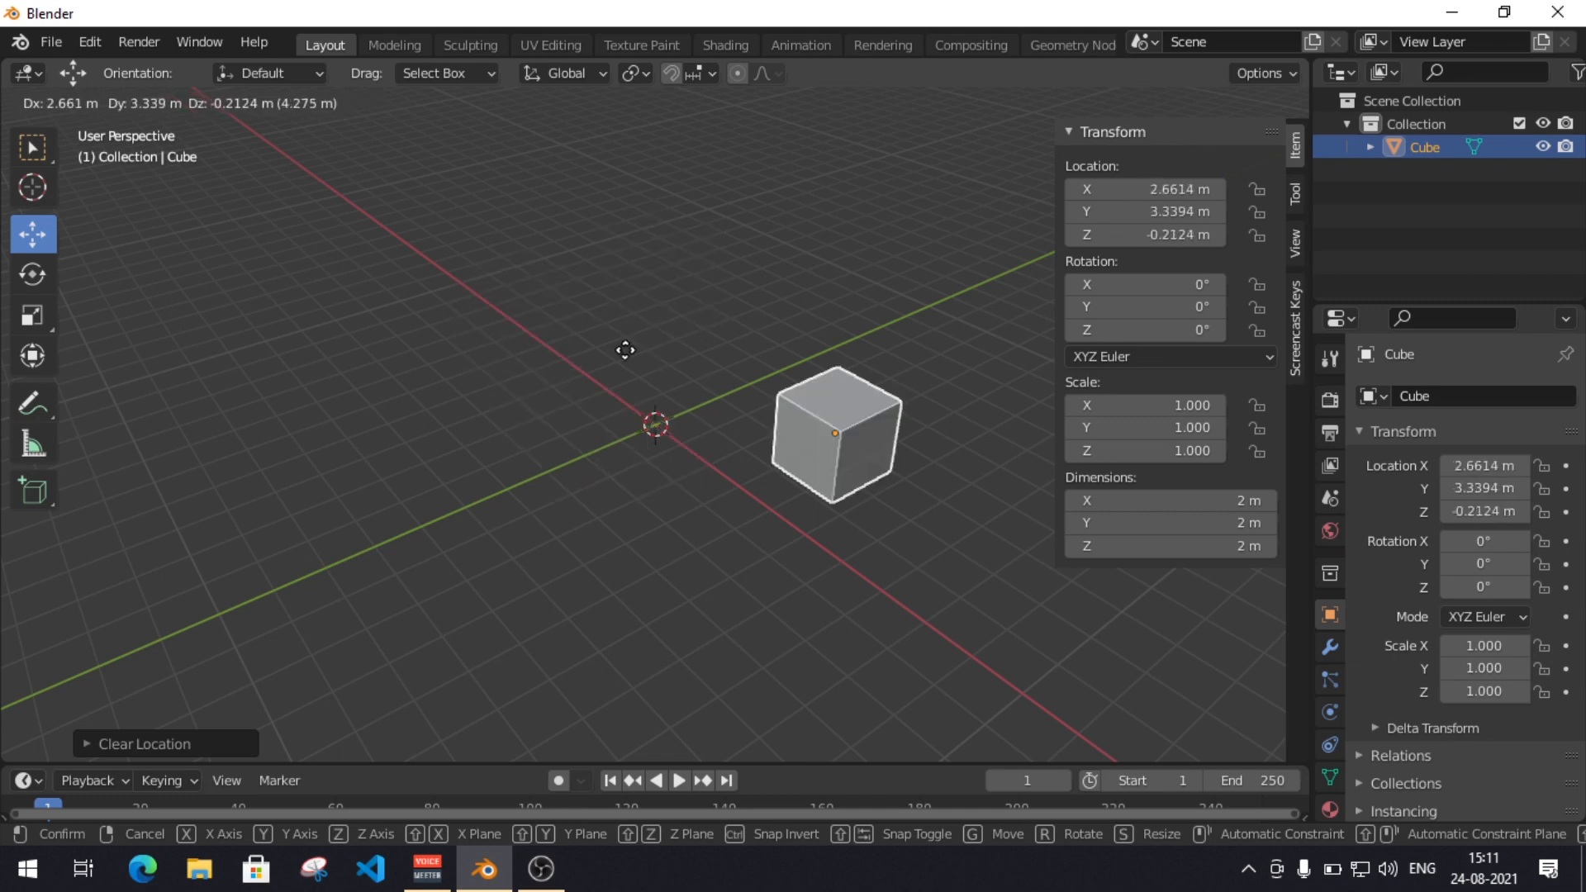
key("x")
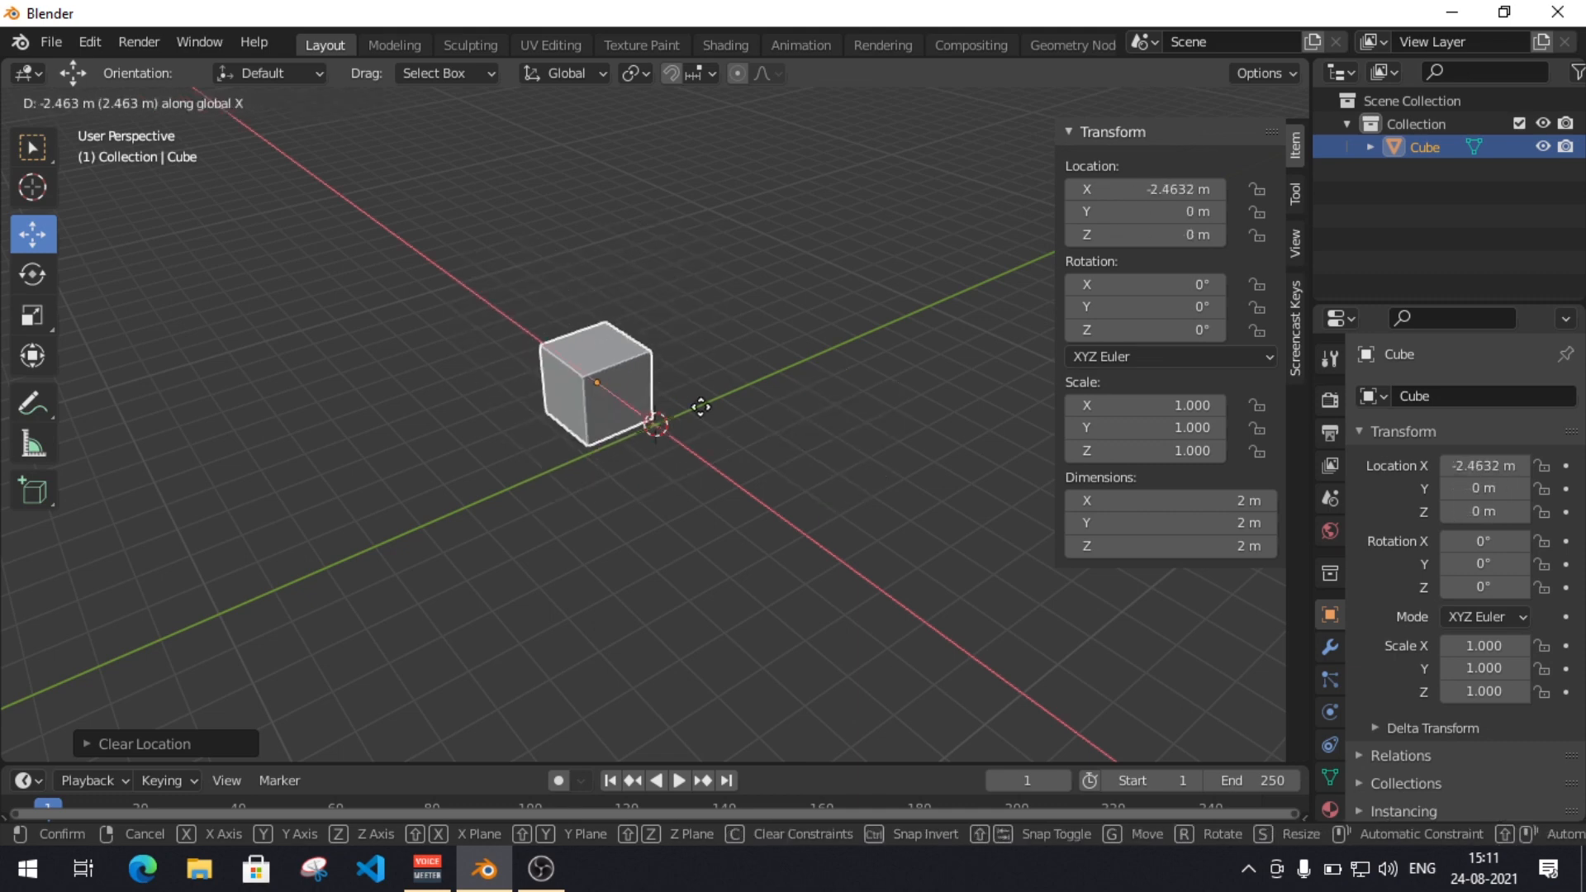
key("shift+y")
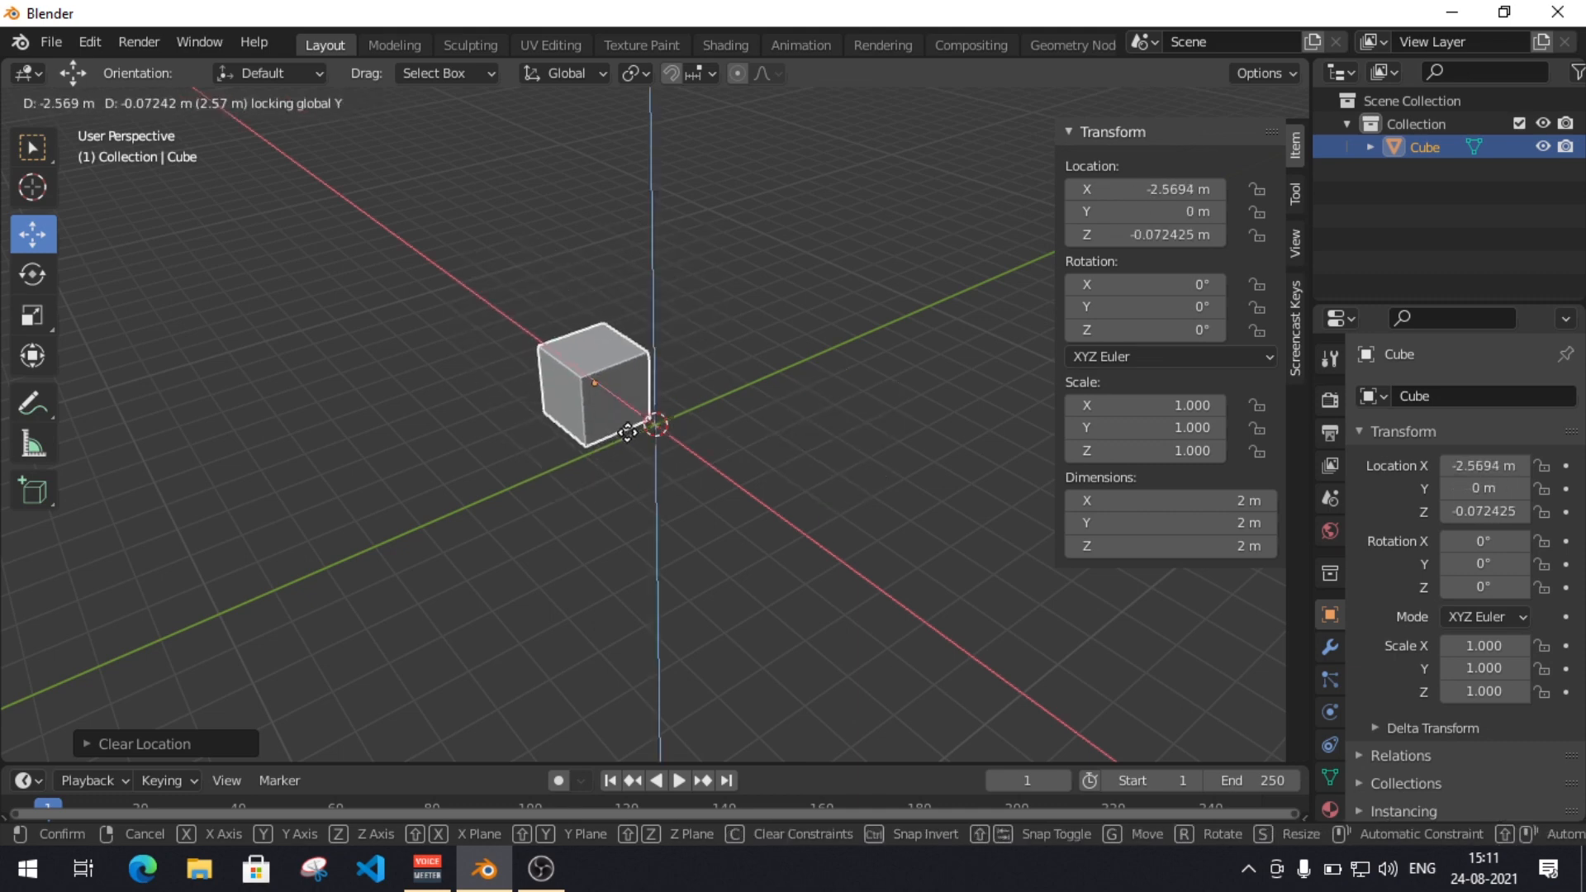
key("Escape")
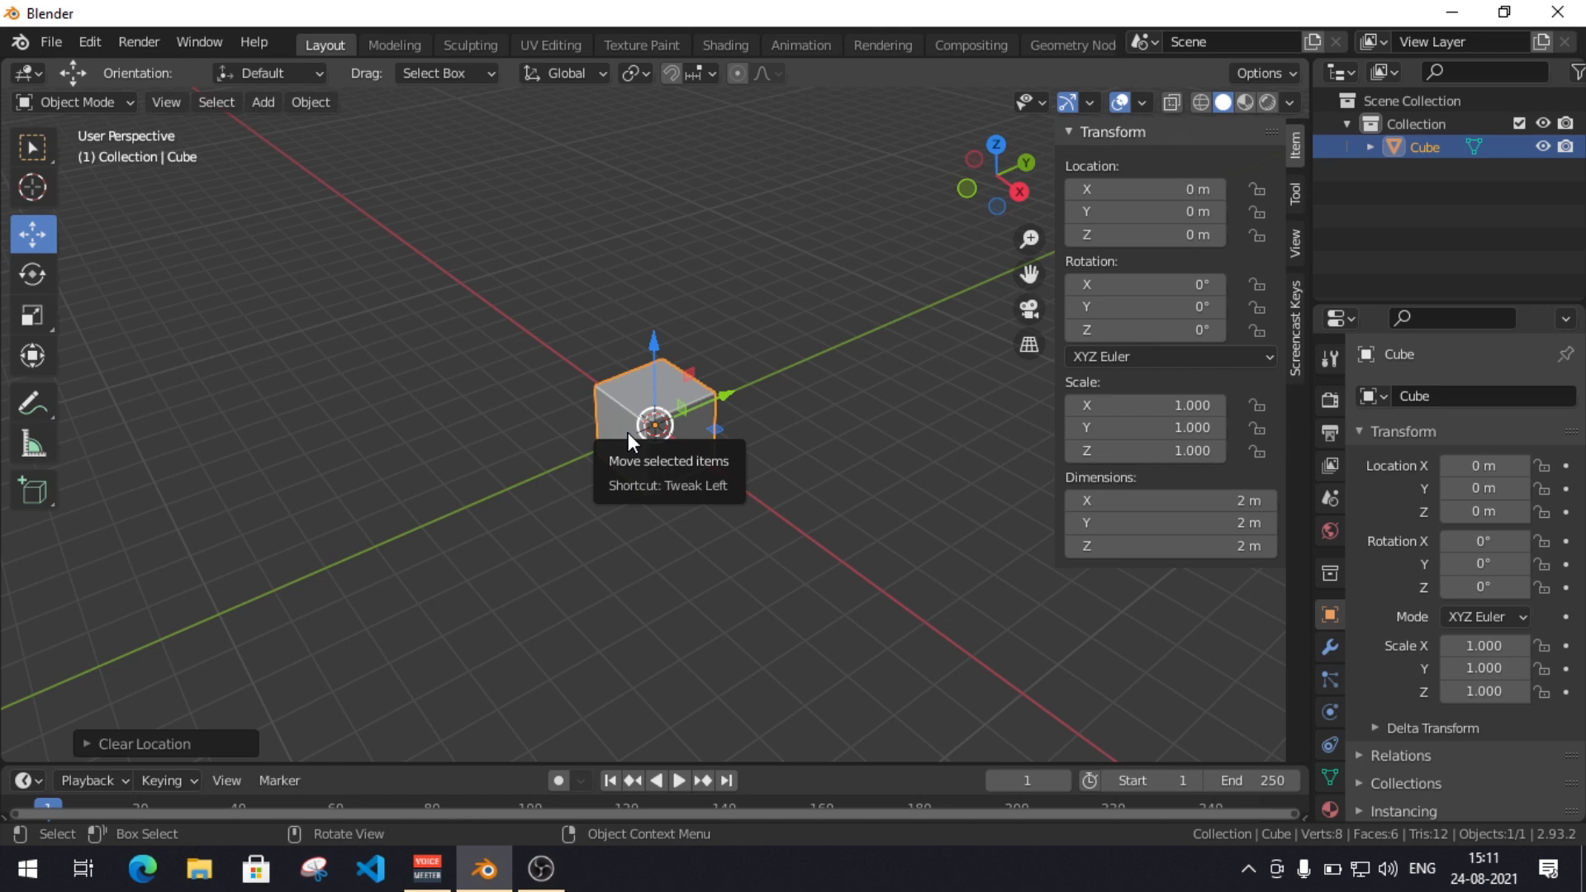
Rotate the cube about 103° around Y with the Rotate tool, undo the rotation and return to the Select Box tool.
left_click(49, 269)
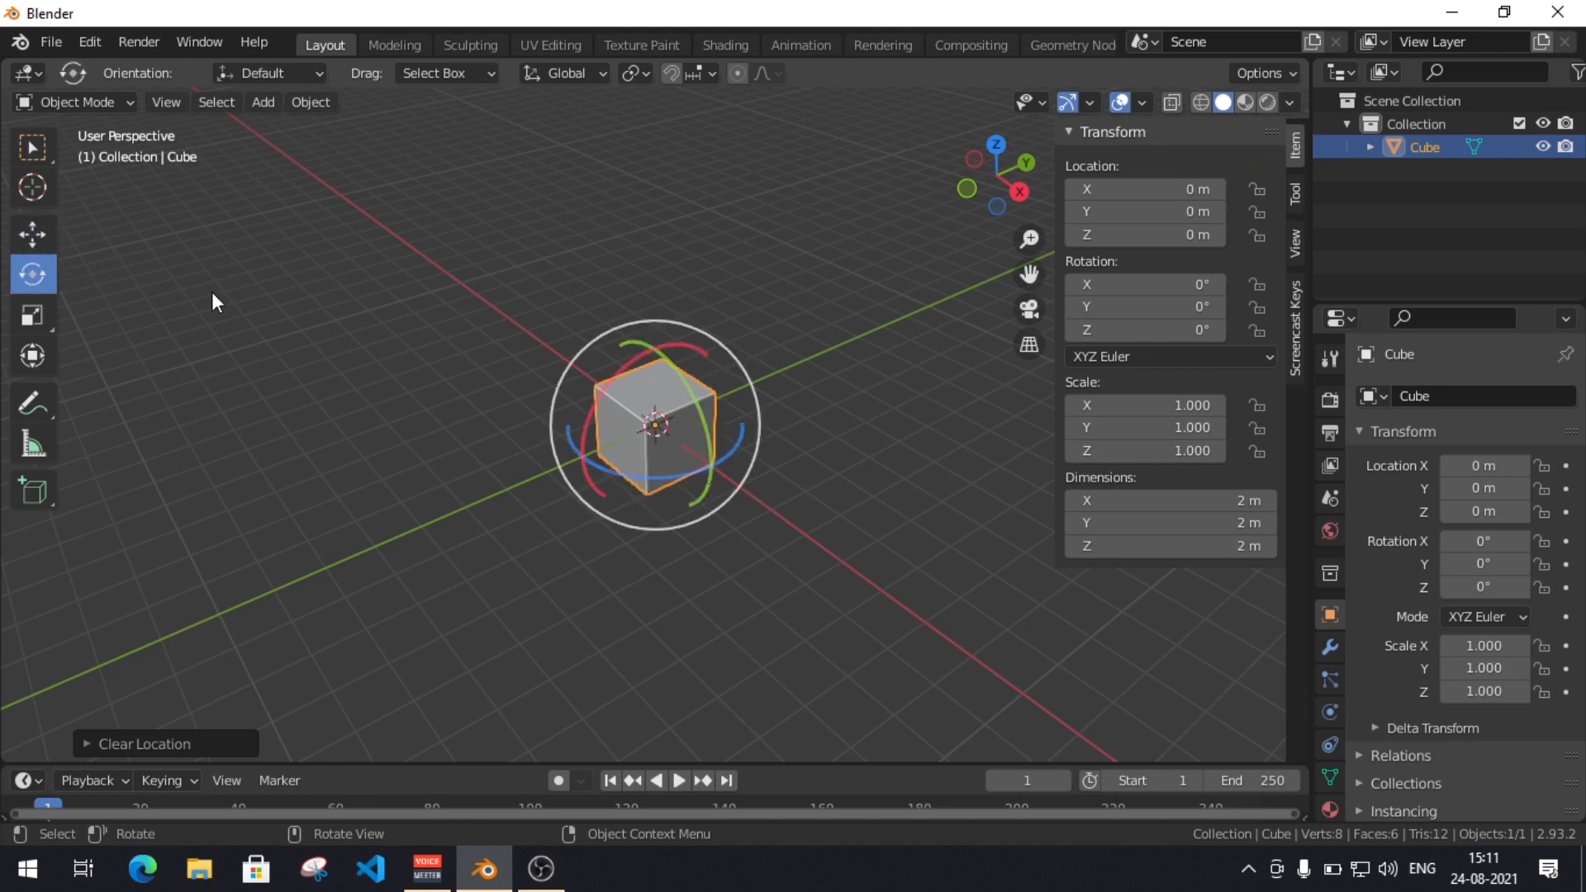
left_click_drag(681, 373, 711, 472)
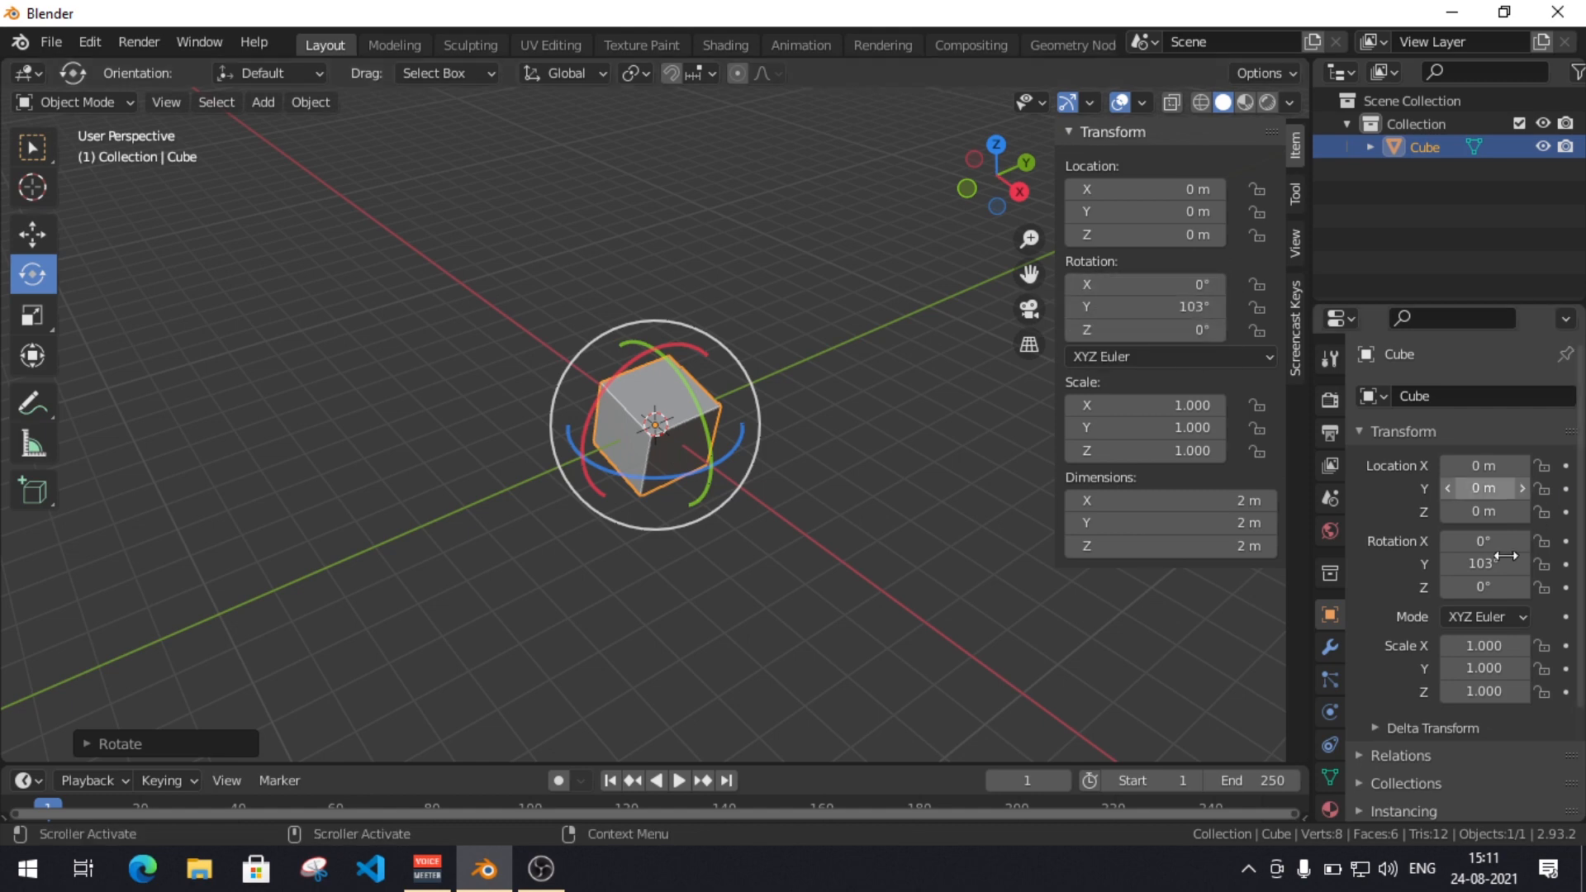
key("ctrl+z")
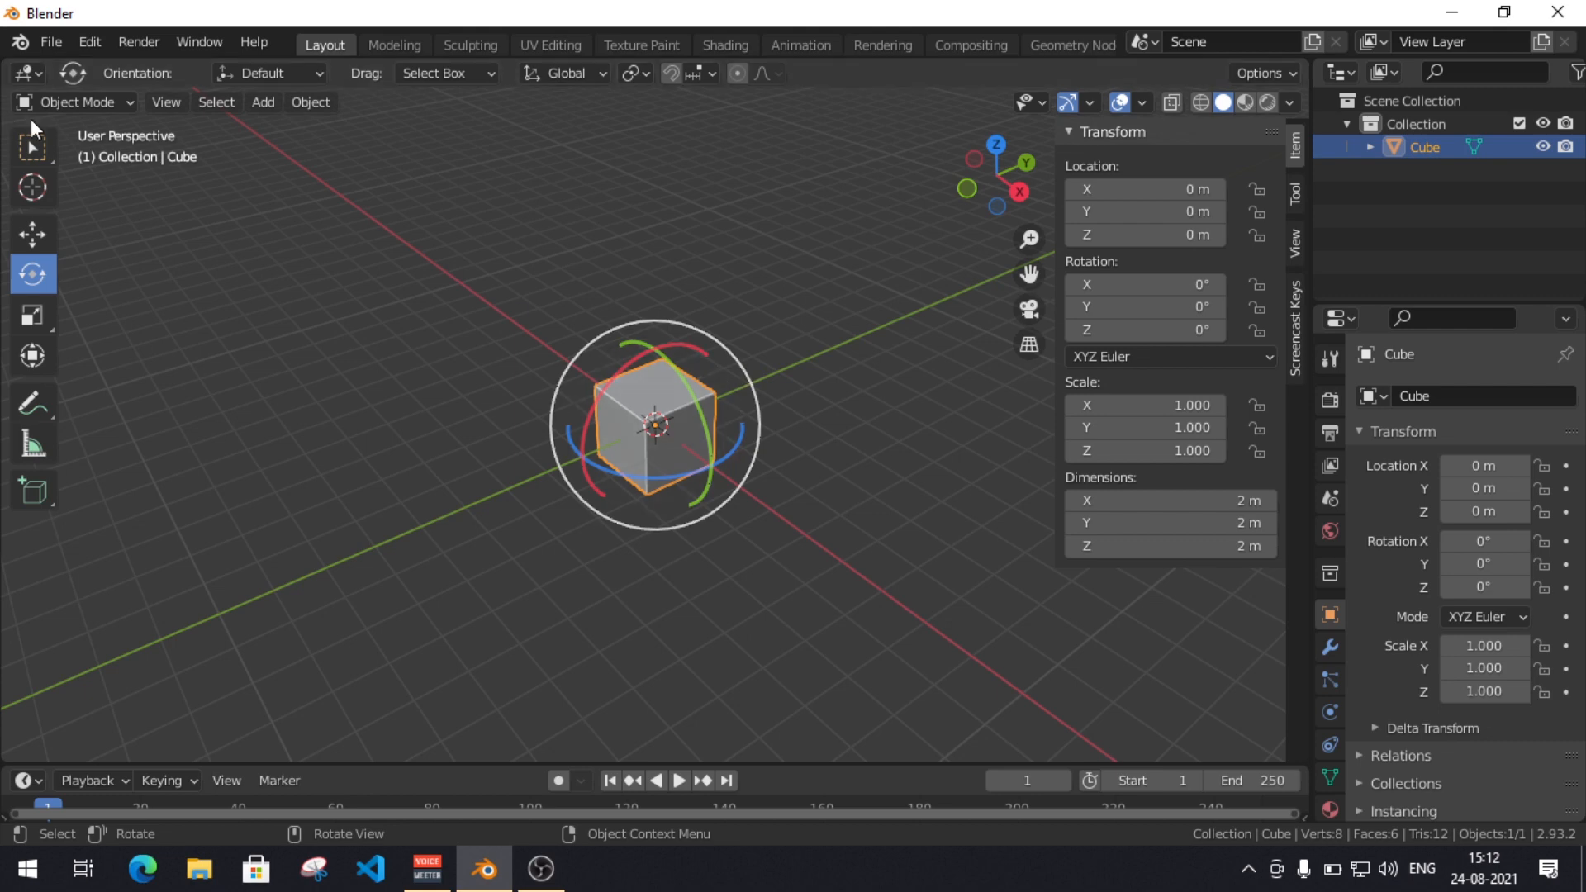
left_click(37, 154)
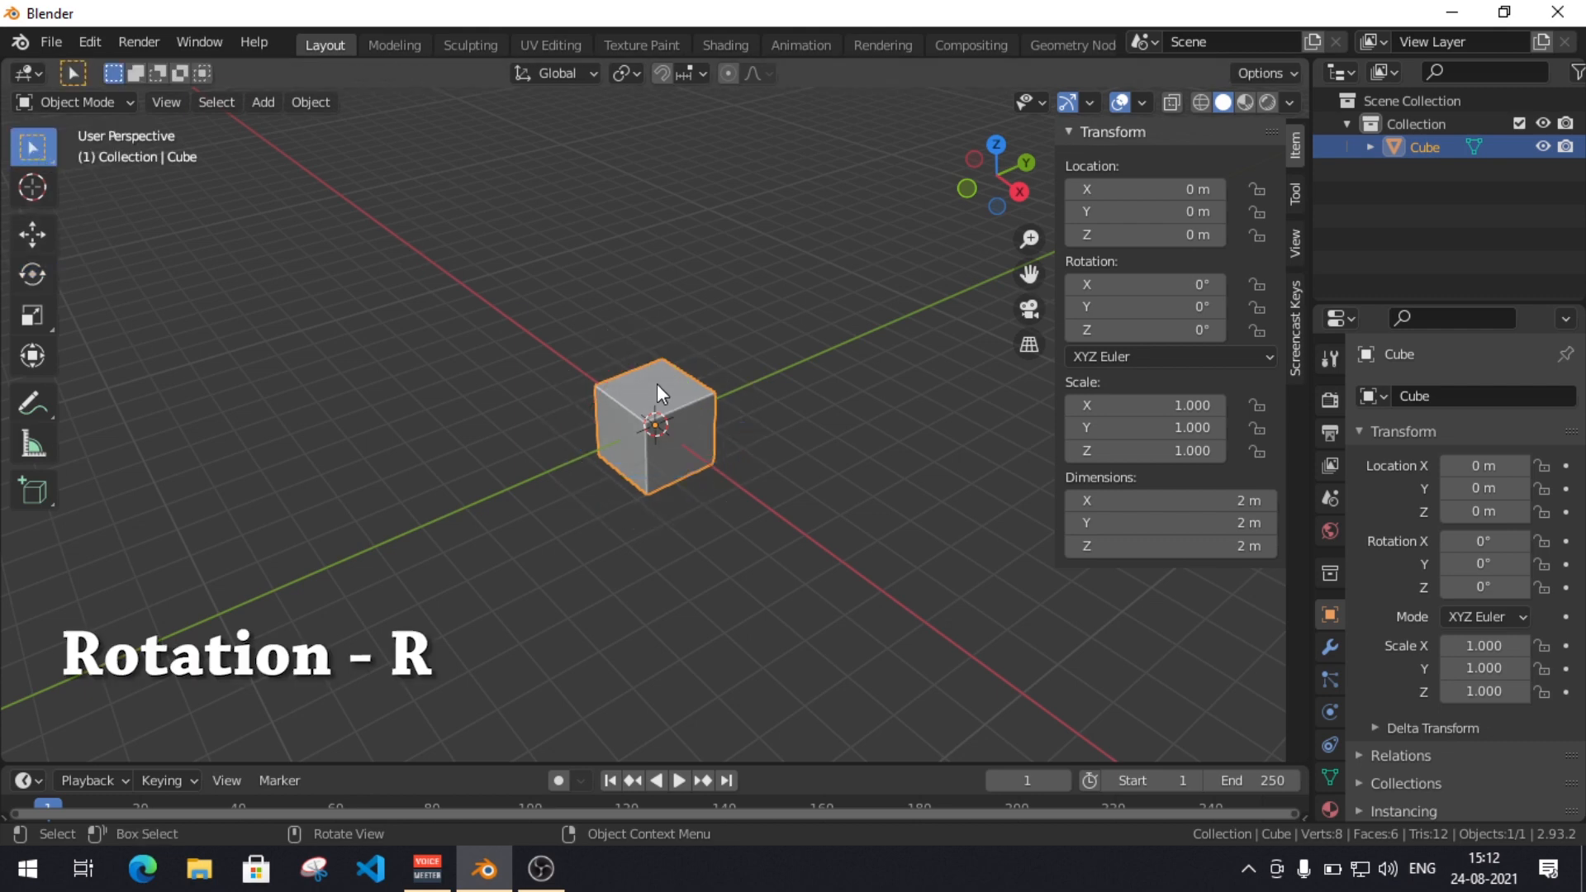
Try rotating the cube freely, around single global axes including X and Z, and with Z locked, and cancel the rotation.
key("r")
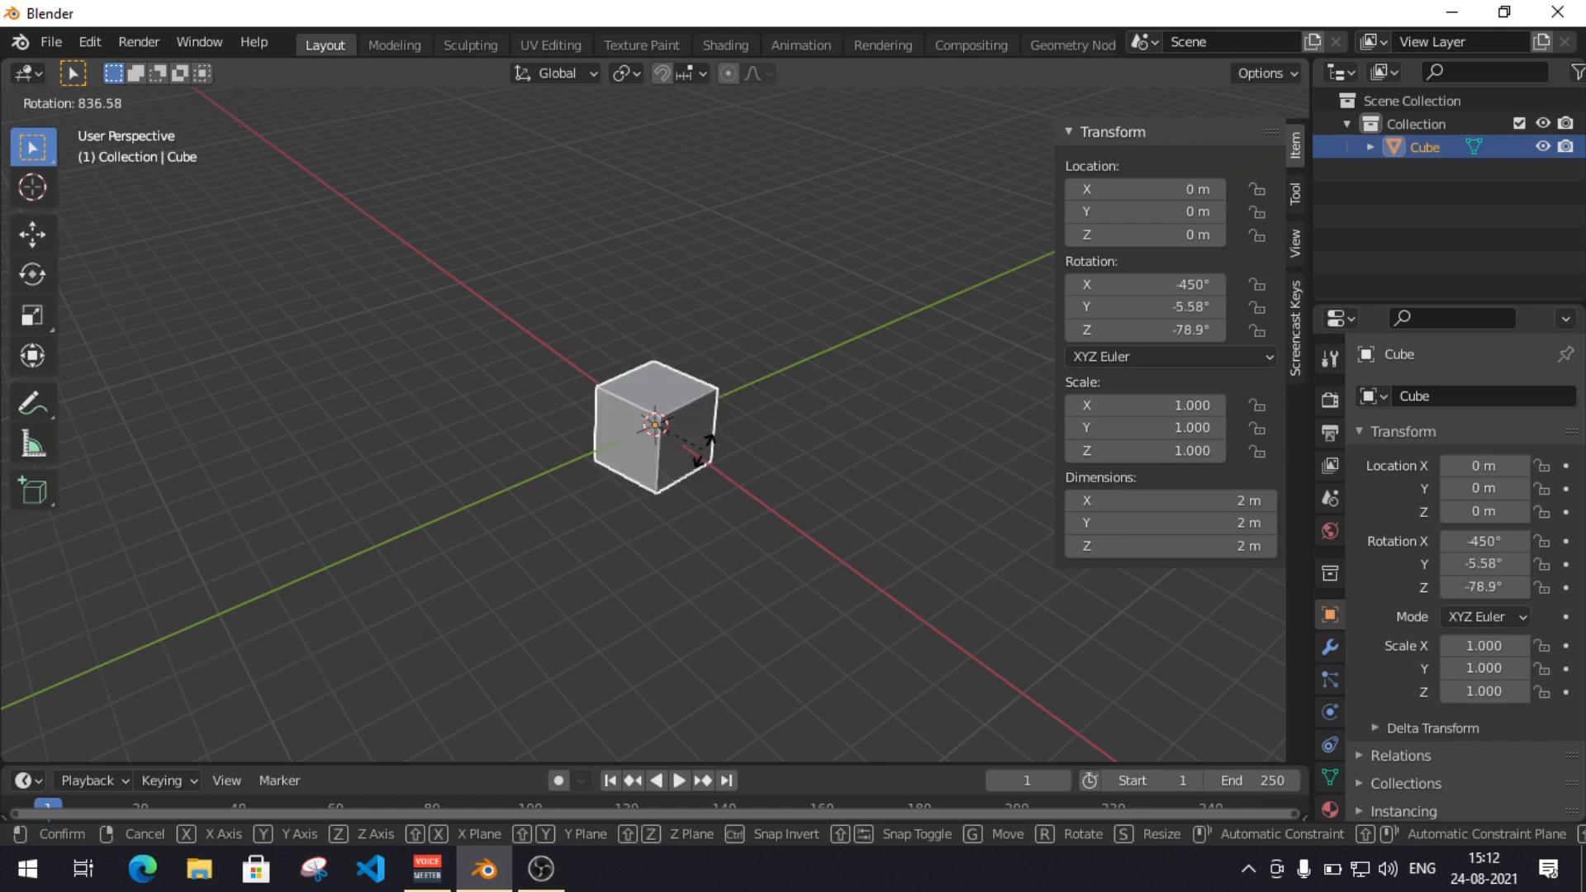
key("y")
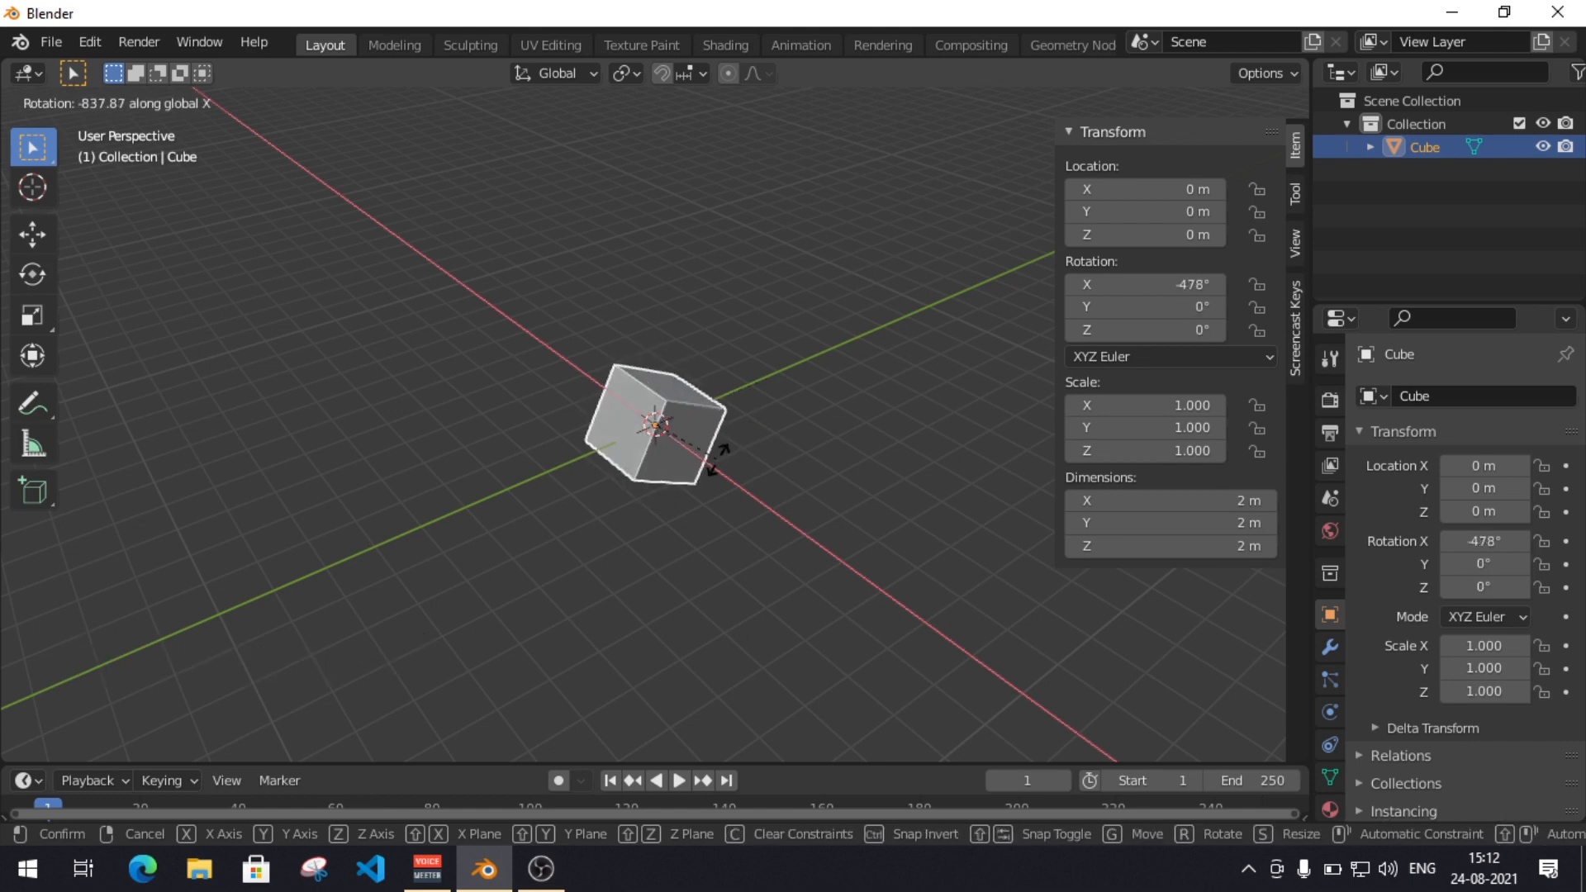
key("z")
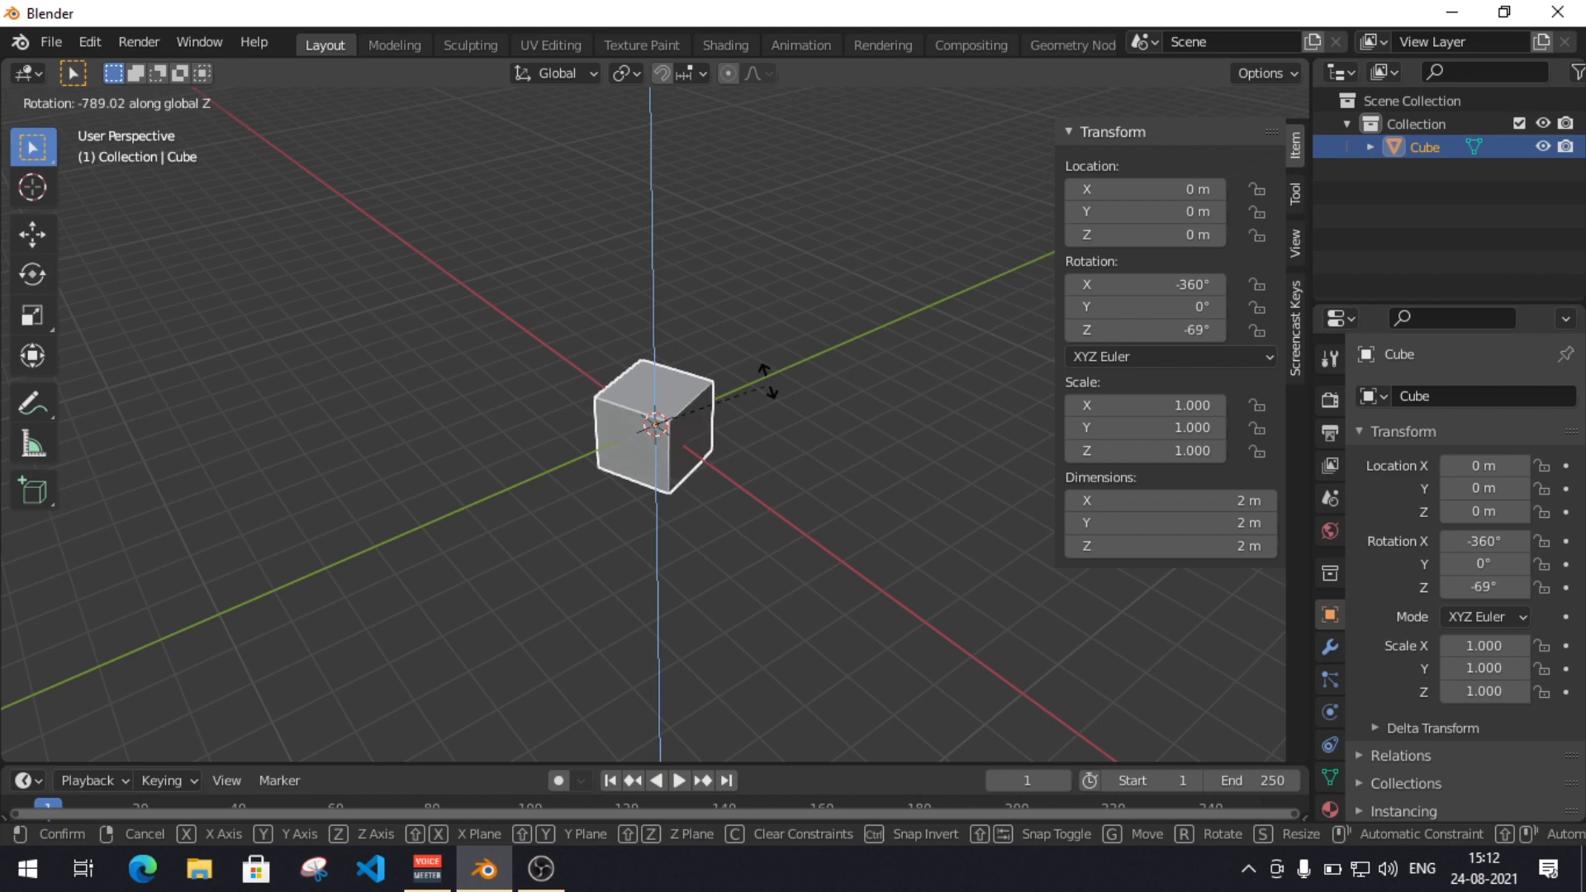
key("shift+z")
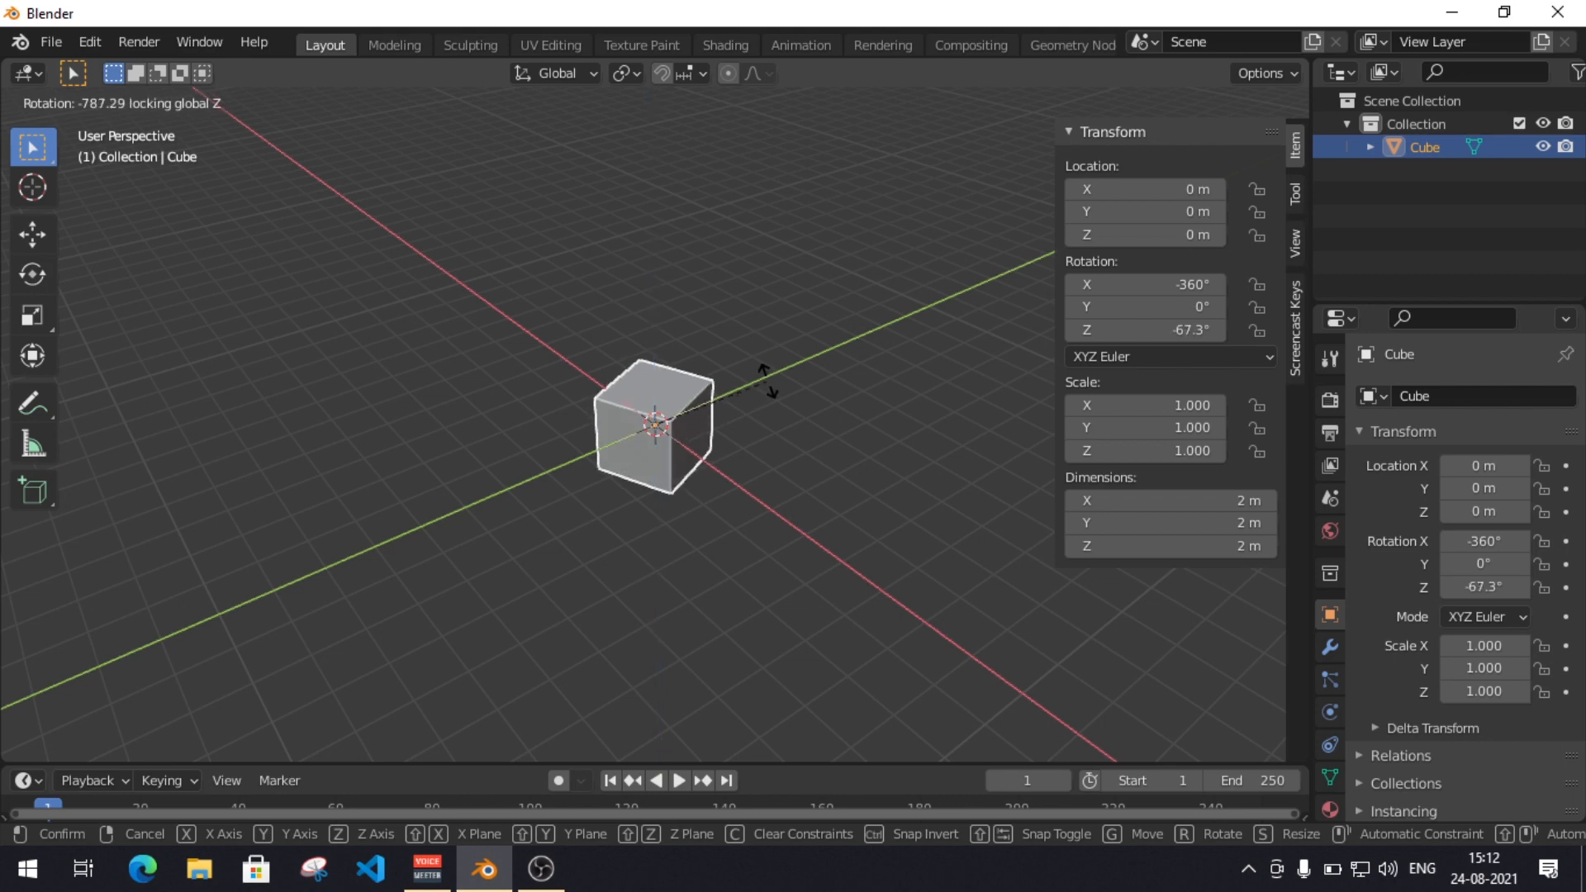
key("Escape")
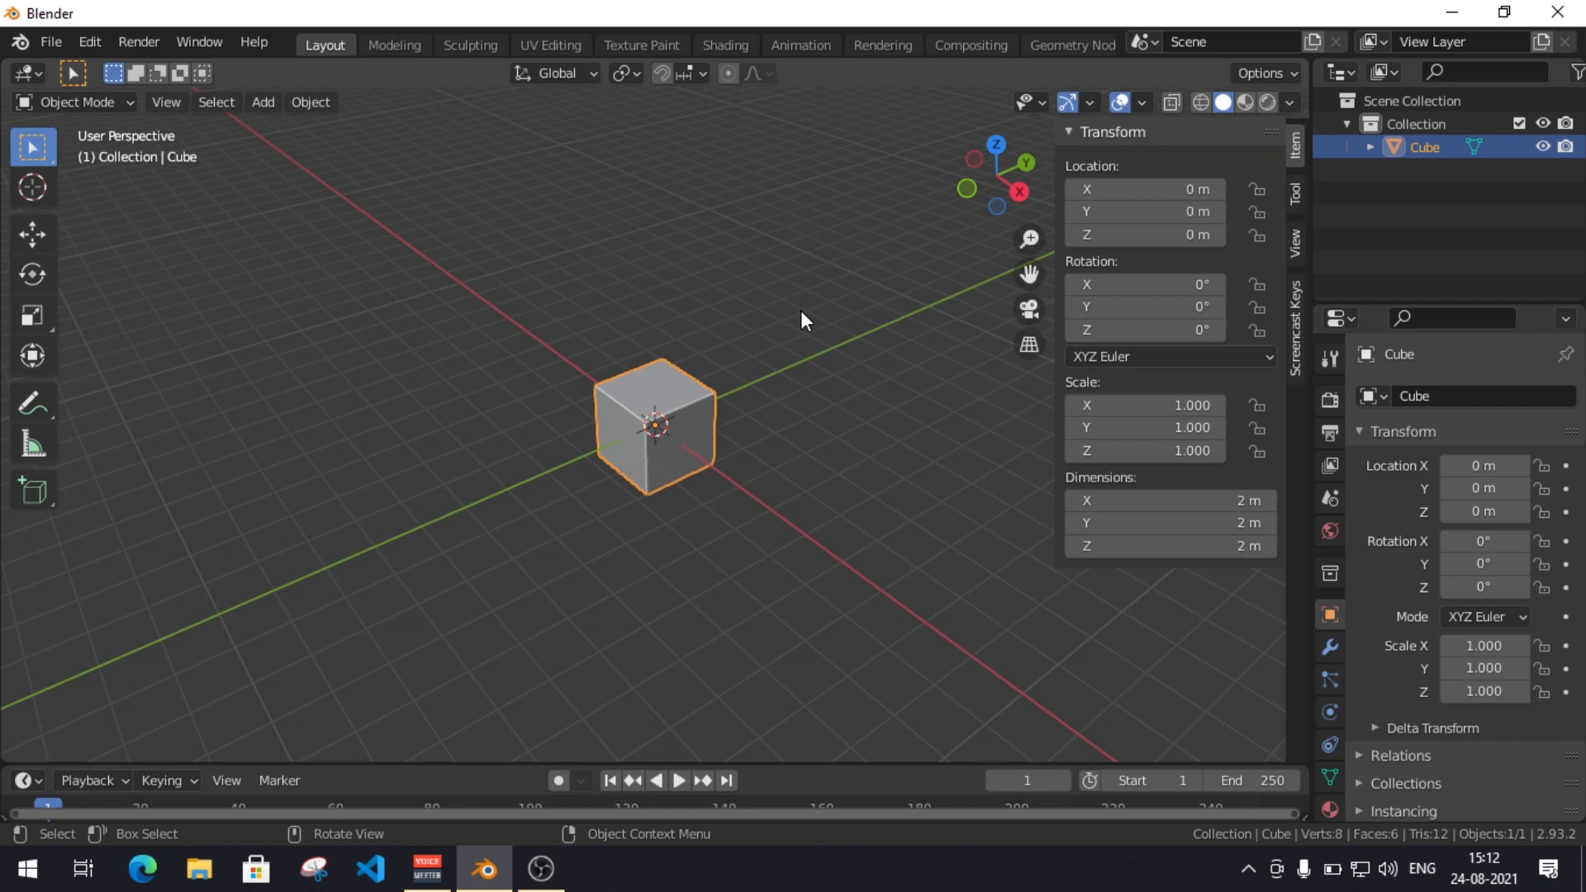
Try scaling the cube along X with the Scale tool, cancel it and return to the Select Box tool.
left_click(30, 314)
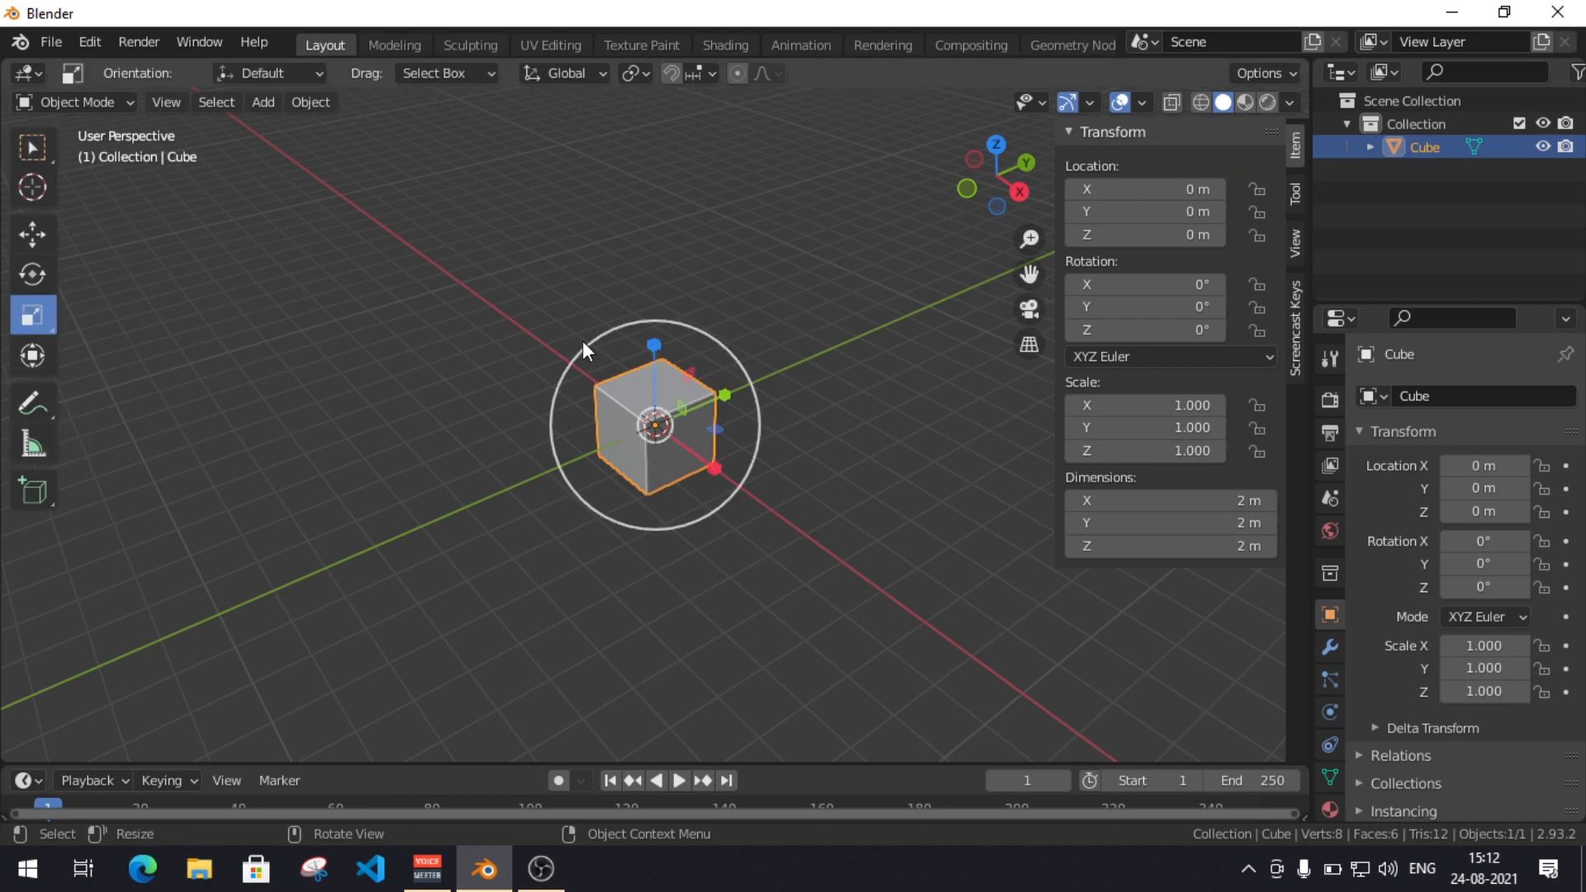
mouse_move(714, 464)
left_mouse_down()
mouse_move(944, 559)
mouse_move(706, 465)
left_mouse_up()
right_click(707, 465)
key("w")
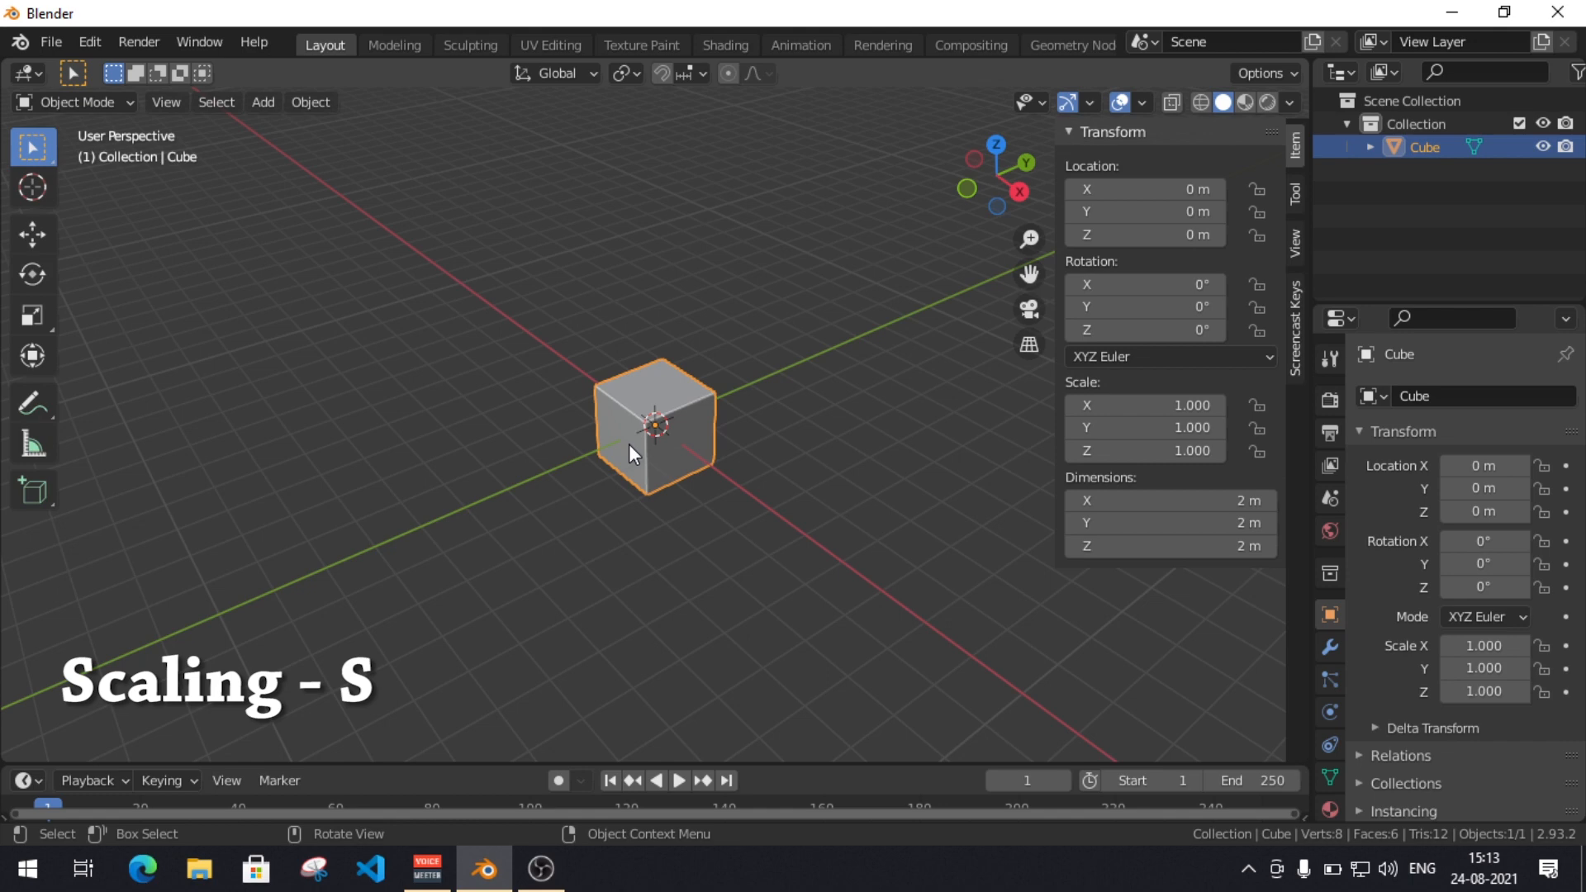
Try scaling the cube uniformly, along global X, and along global Y, and cancel the scaling.
key("s")
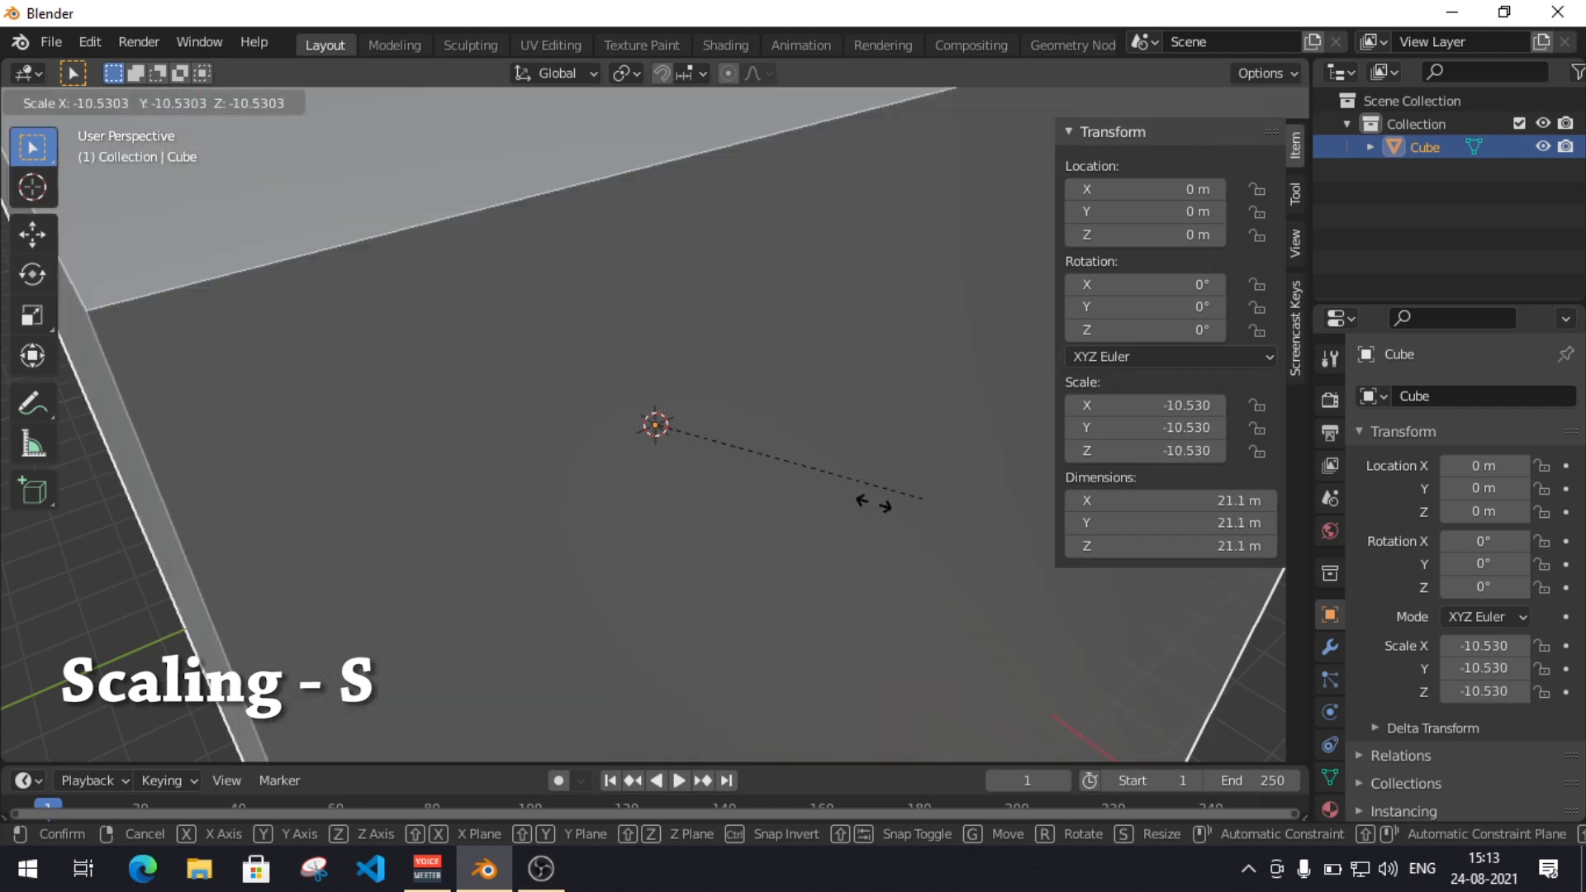
key("x")
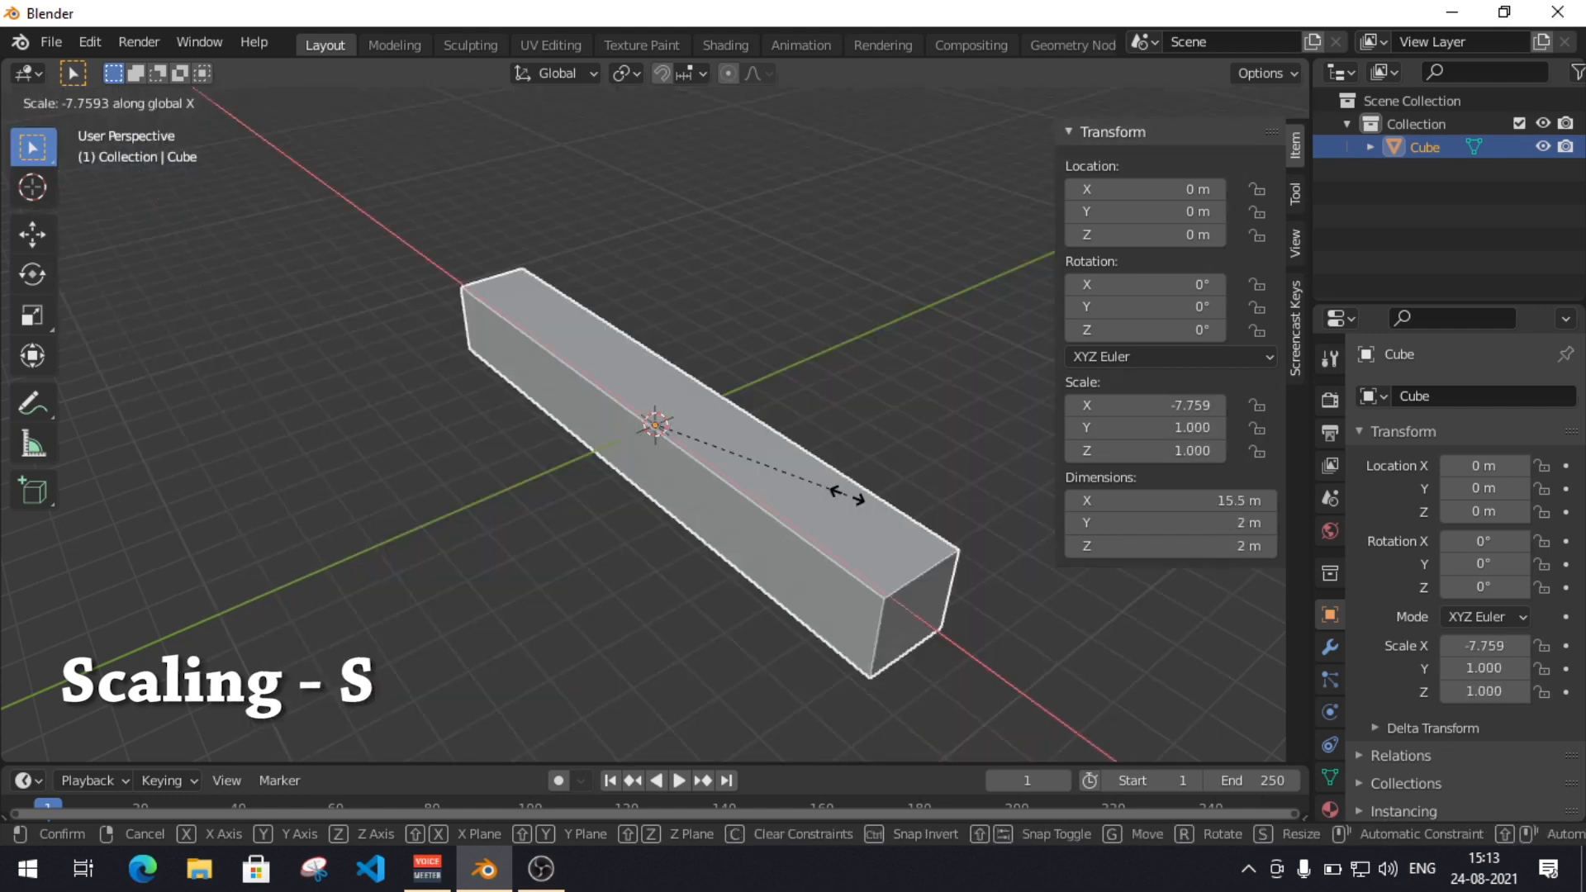
key("y")
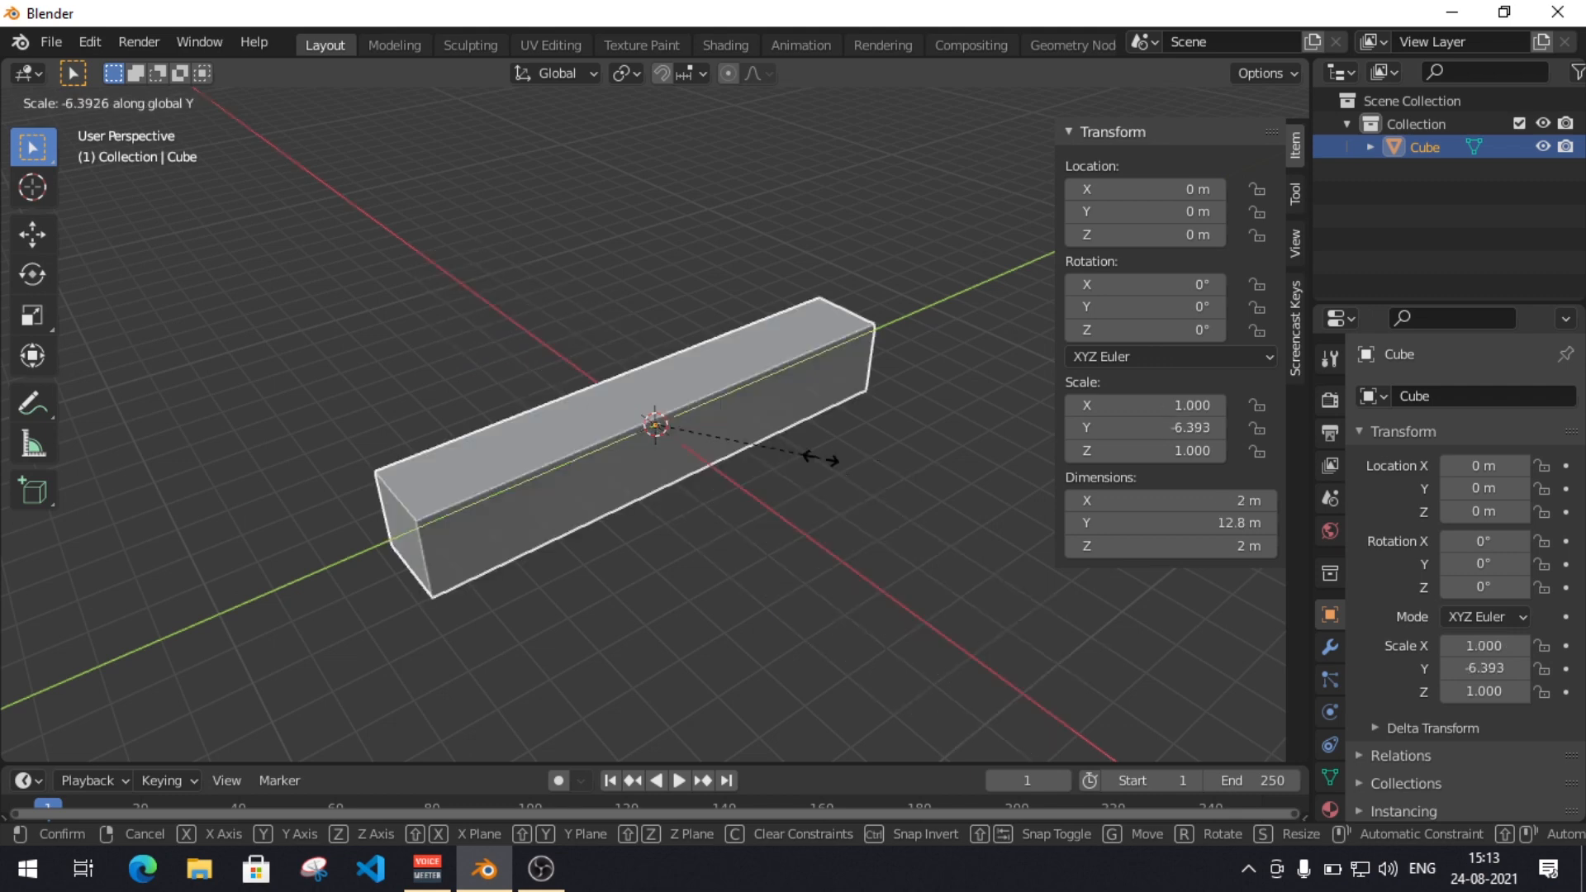
key("Escape")
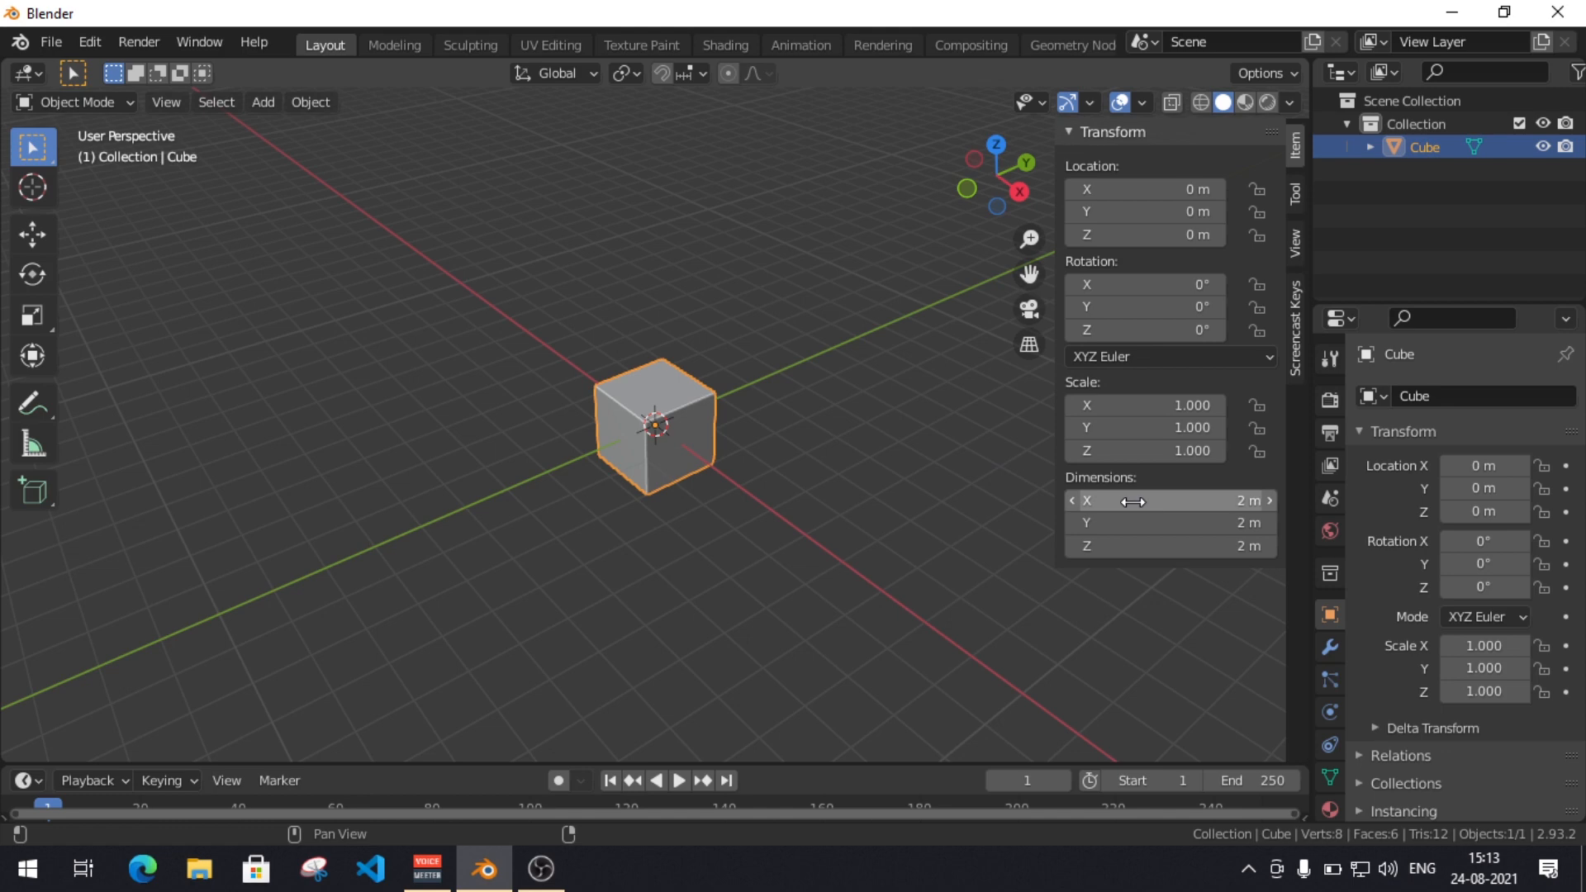
Set the cube's dimensions to about 7.3 m in X and 4.5 m in Y, and hide the transform sidebar.
middle_click_drag(796, 425, 738, 345)
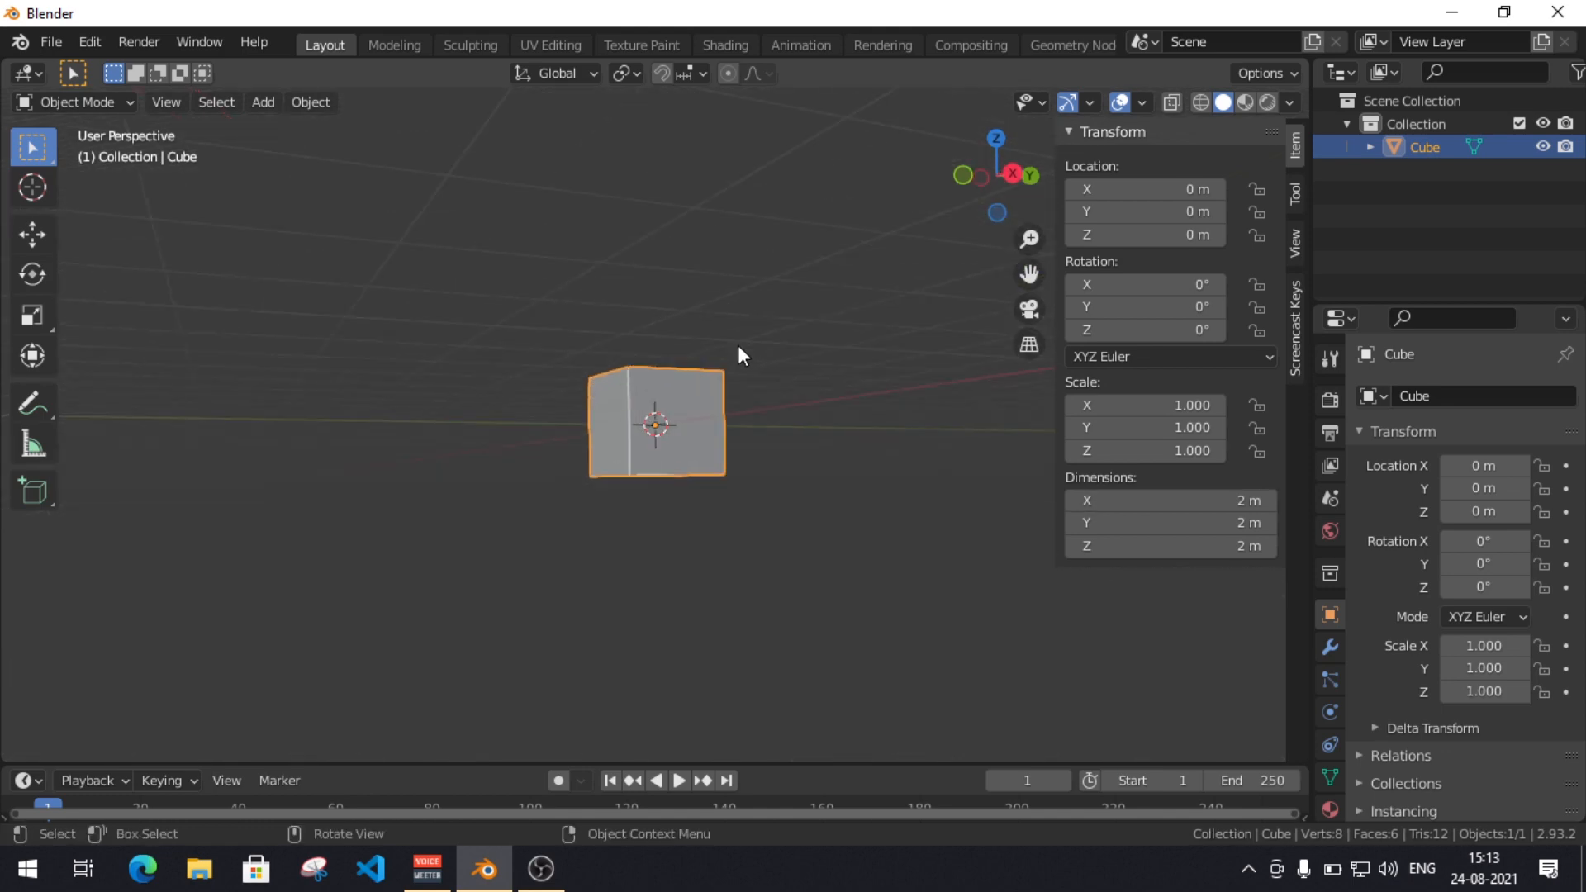
scroll(682, 435, "up", 2)
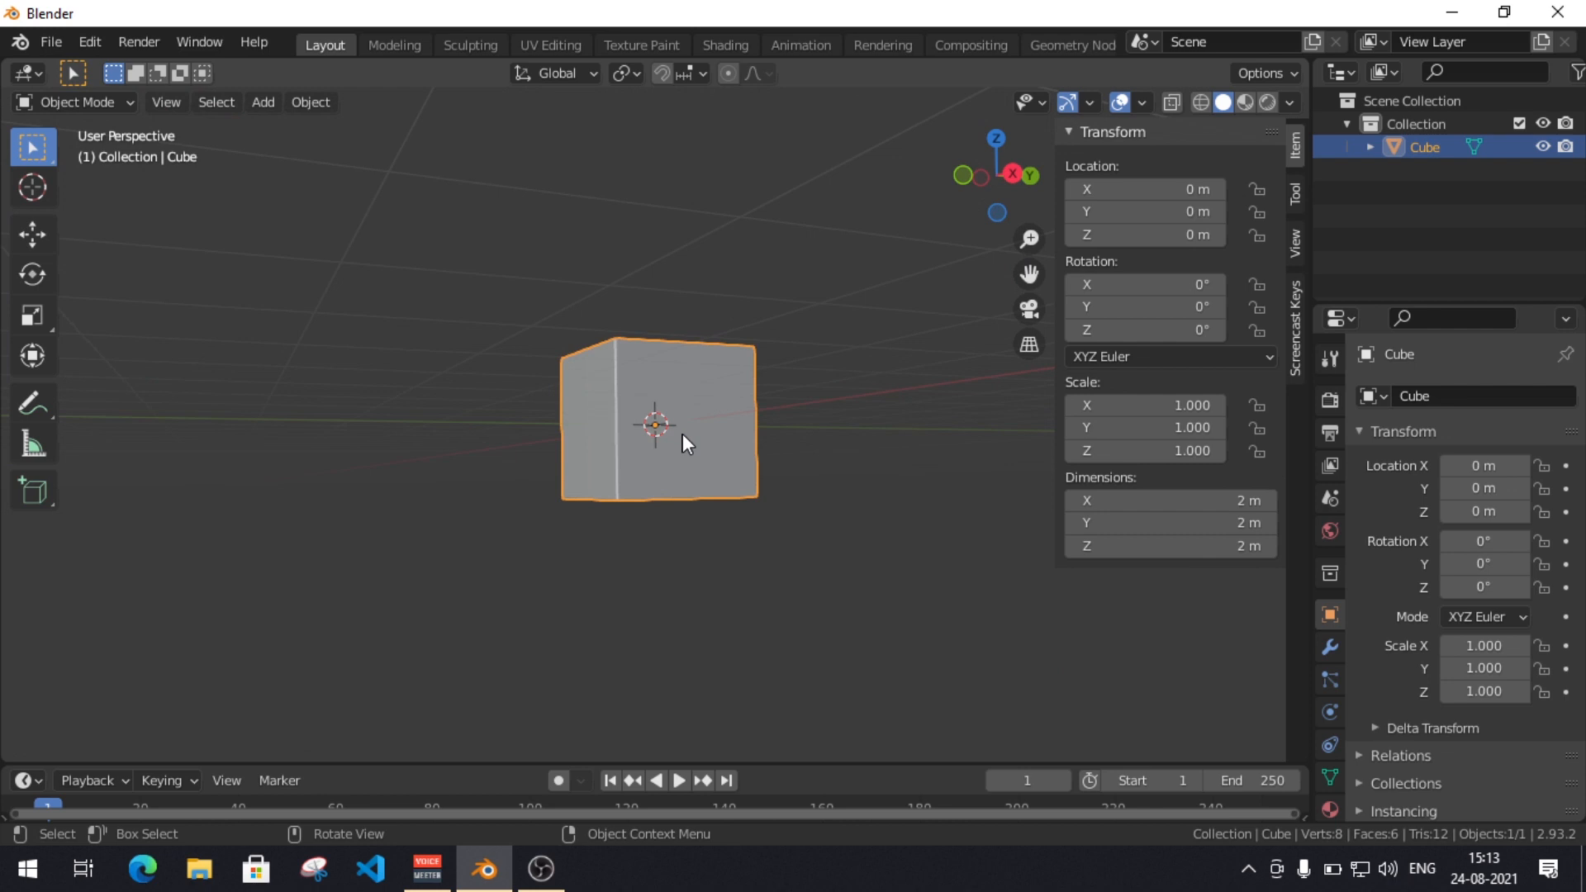
middle_click_drag(711, 433, 775, 486)
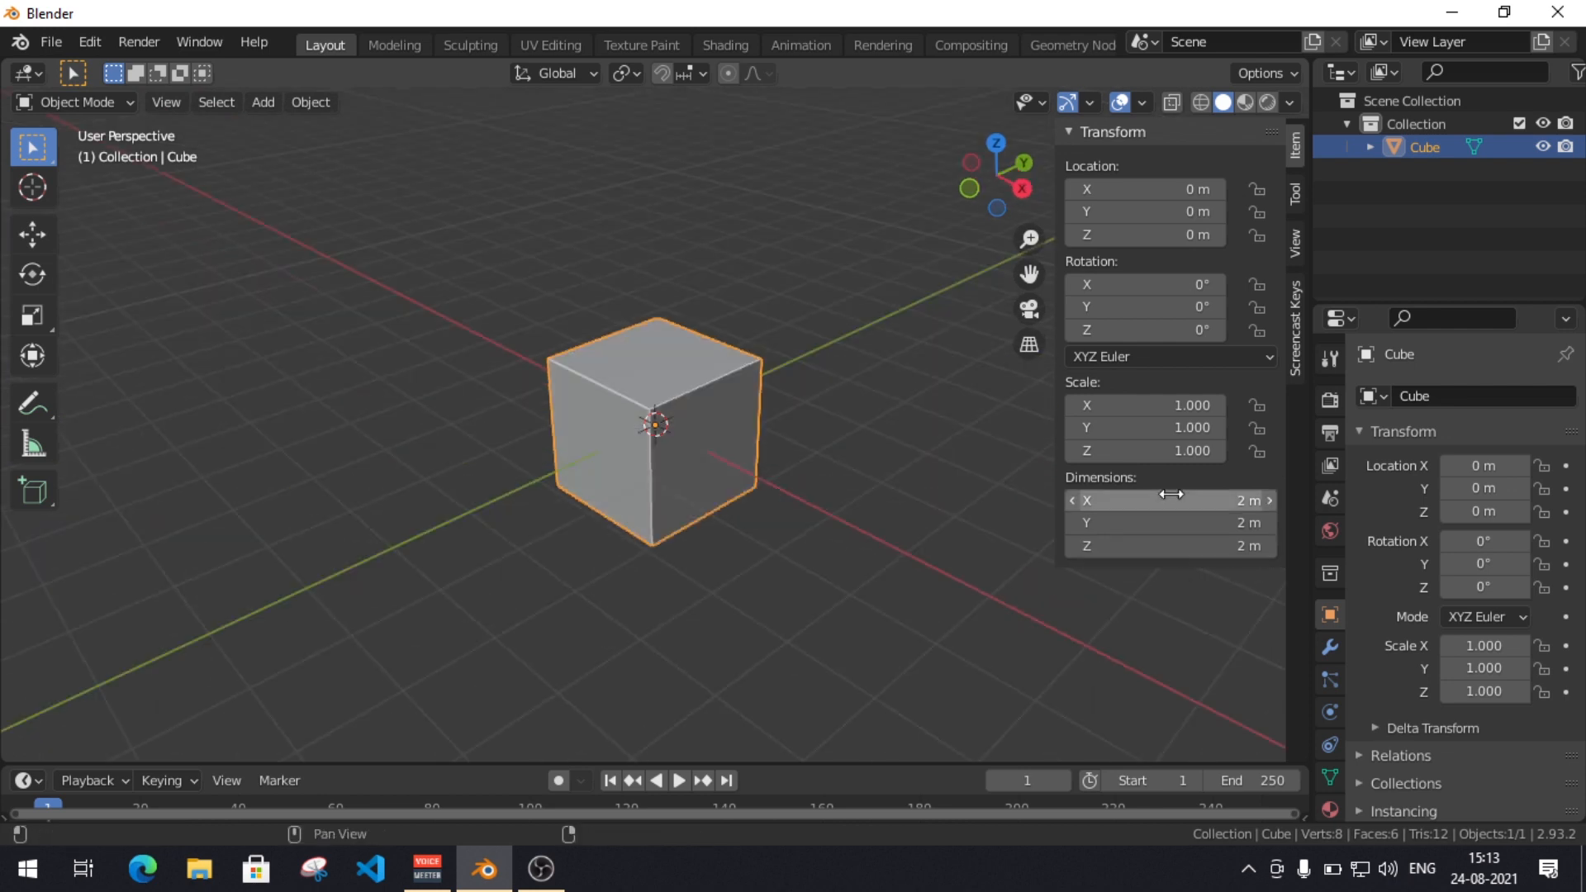
left_click_drag(1164, 500, 1245, 500)
mouse_move(1149, 532)
left_mouse_down()
mouse_move(1273, 532)
mouse_move(1128, 548)
left_mouse_up()
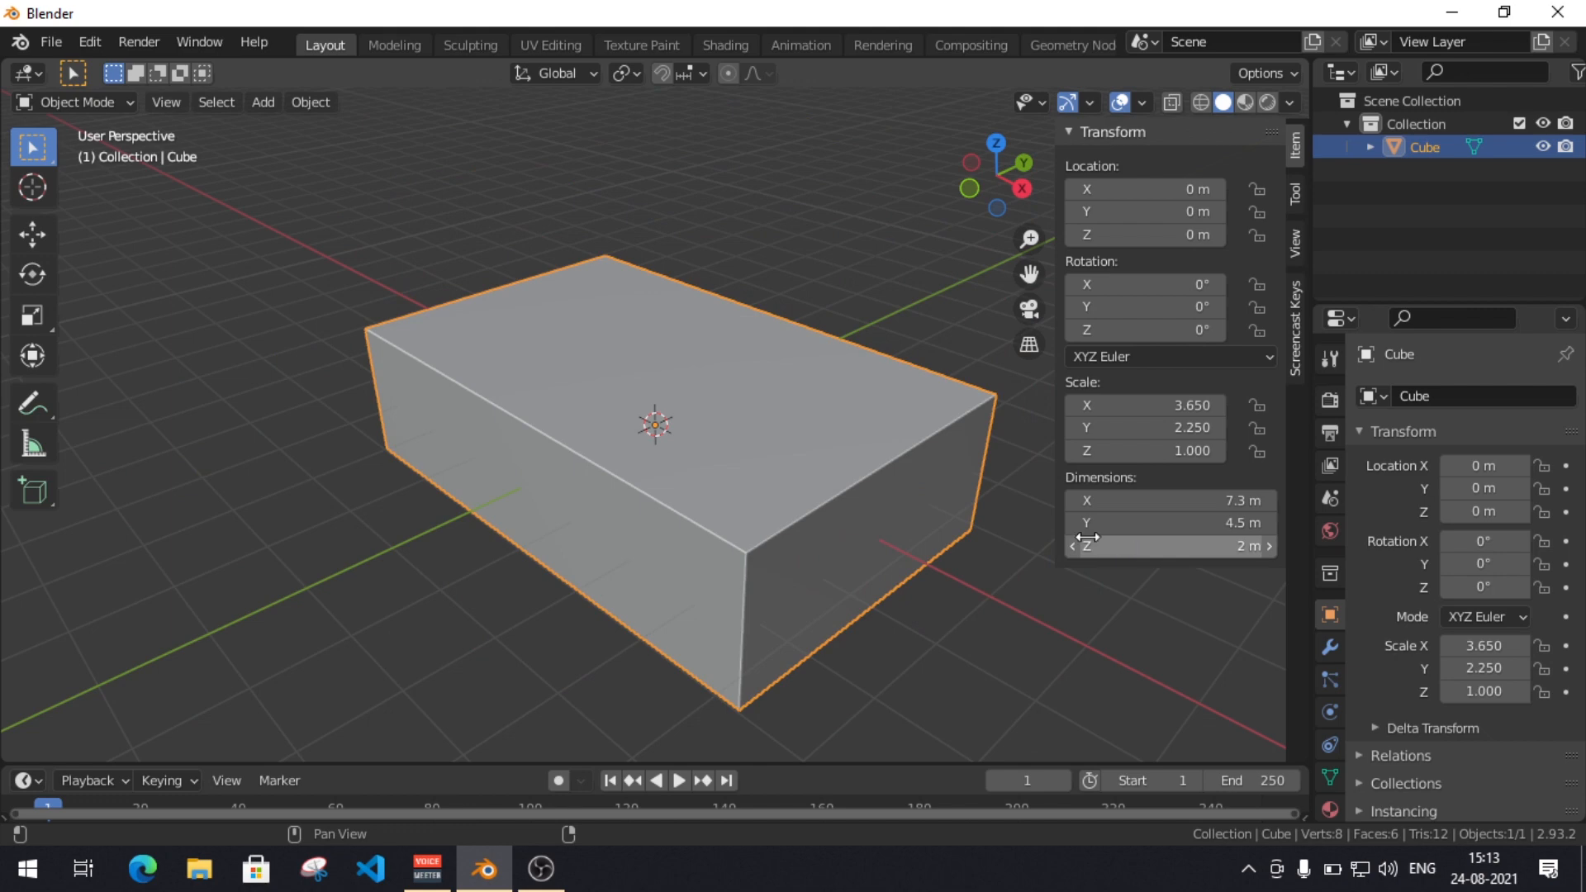
key("n")
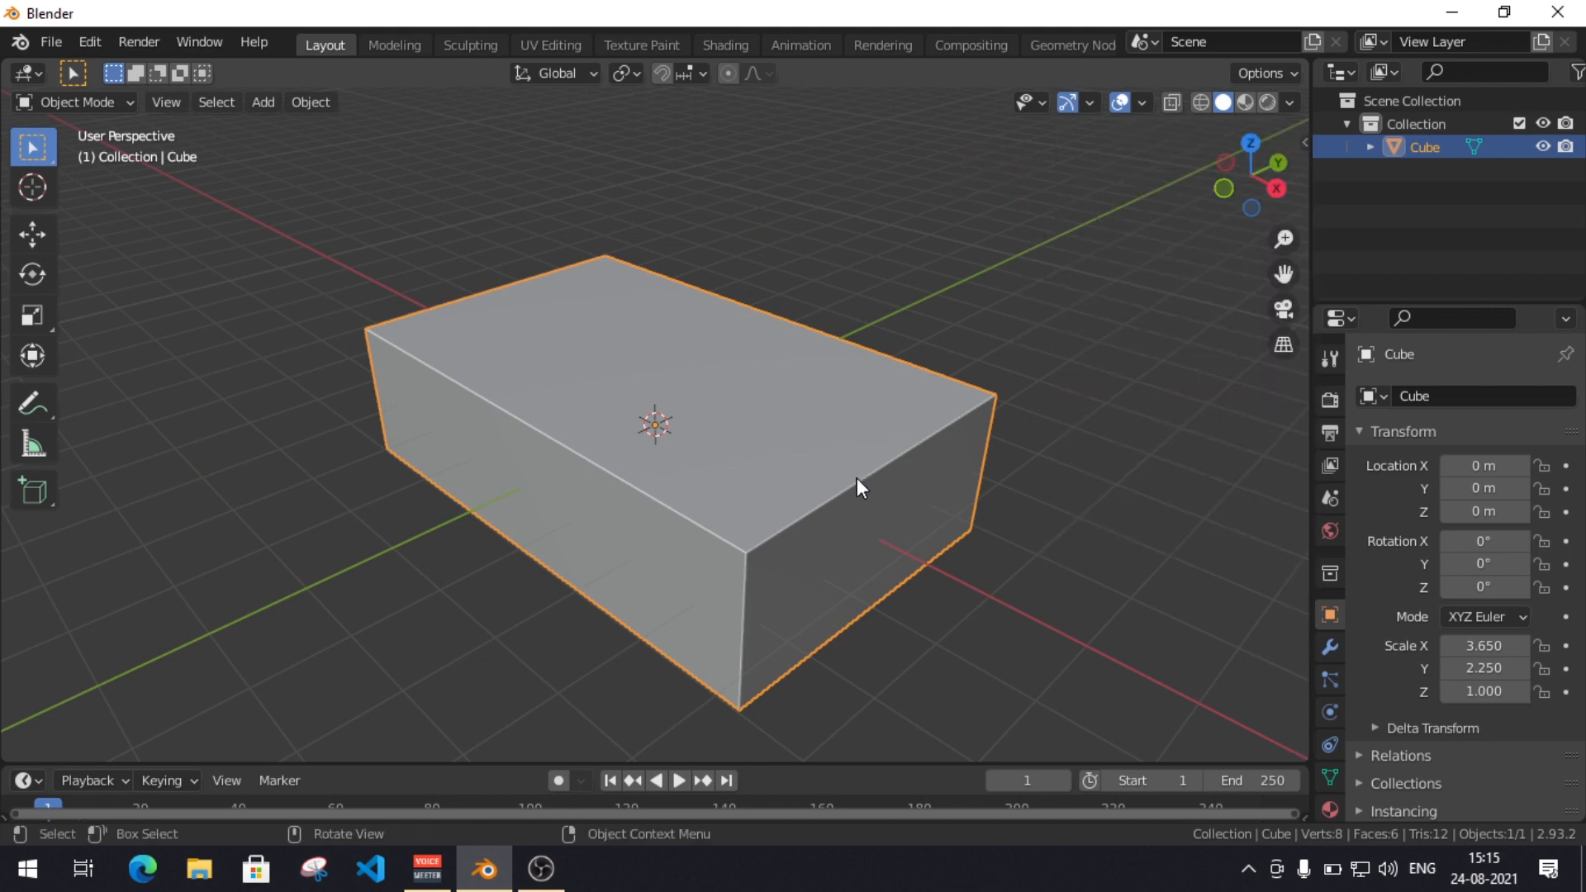